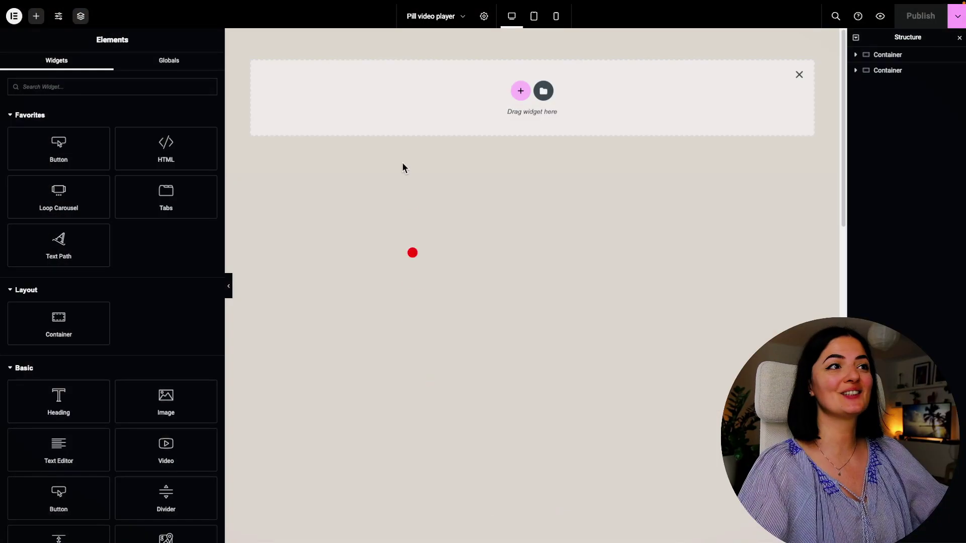
Step: Add a new single-column Flexbox container to the page
click(521, 91)
click(500, 126)
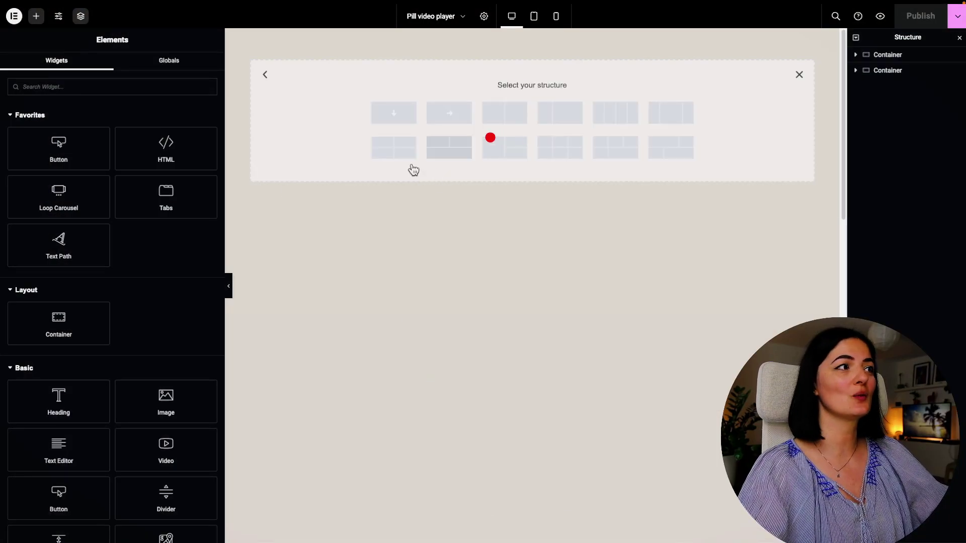
click(393, 112)
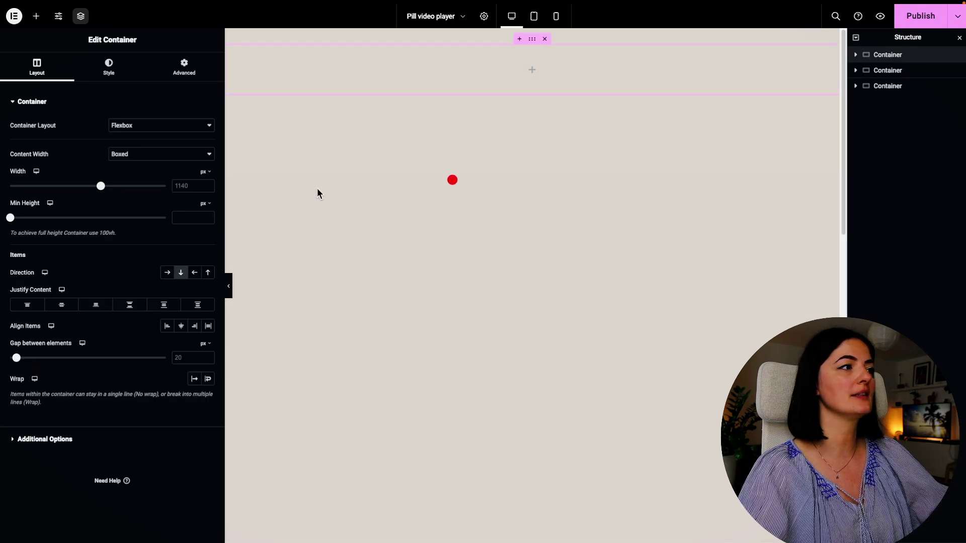
Step: Make the container Full Width, 50 vh minimum height, with Row direction
click(146, 159)
click(144, 162)
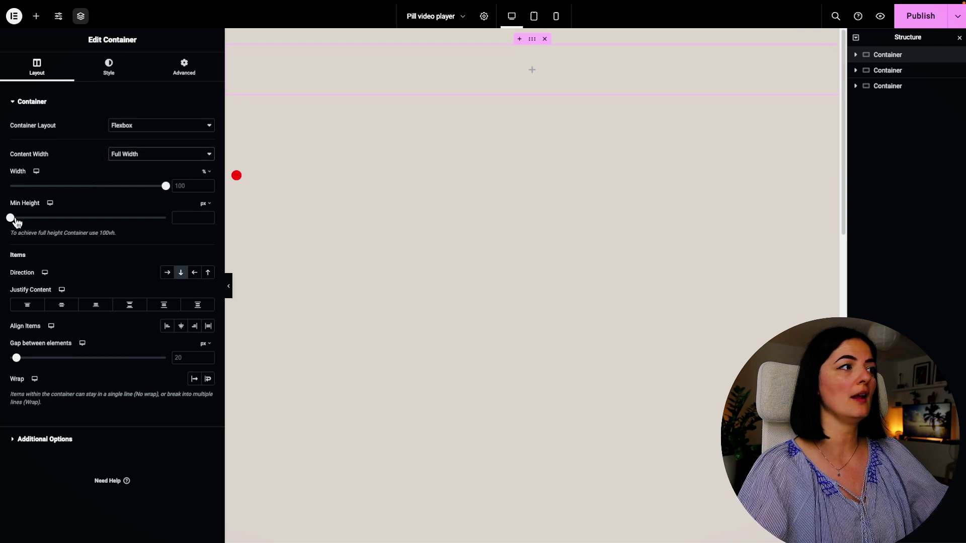
click(206, 204)
click(204, 248)
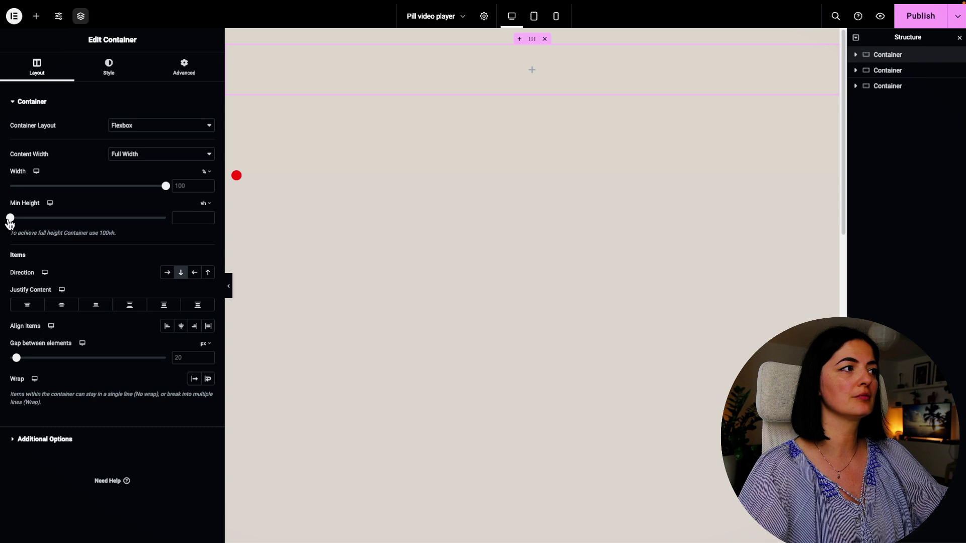
drag(9, 220, 87, 219)
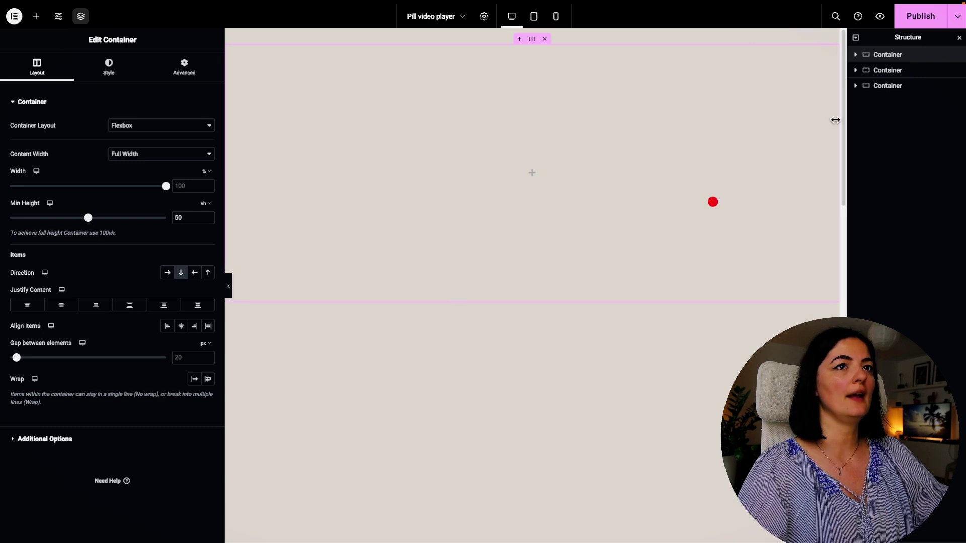
click(167, 275)
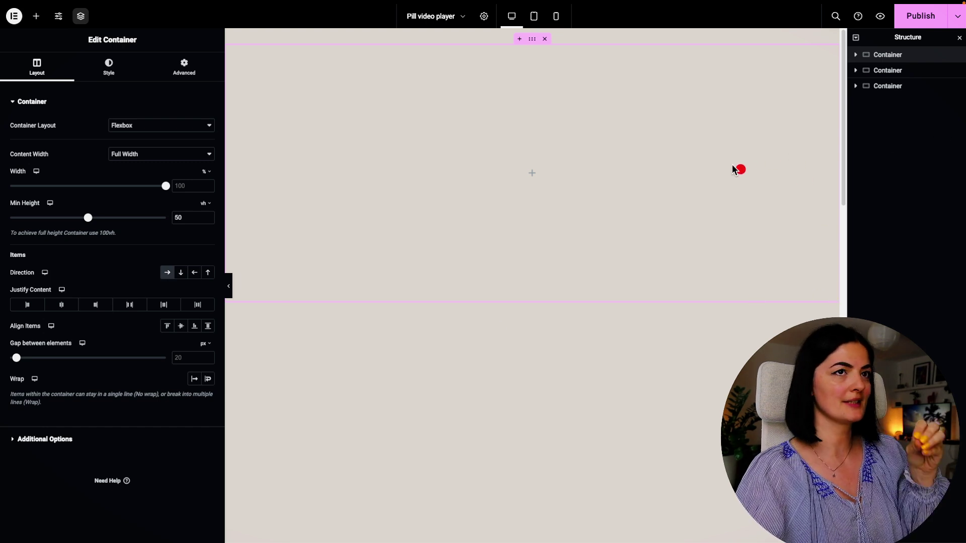
Step: Give the container a 200 px top margin in Advanced settings
click(187, 74)
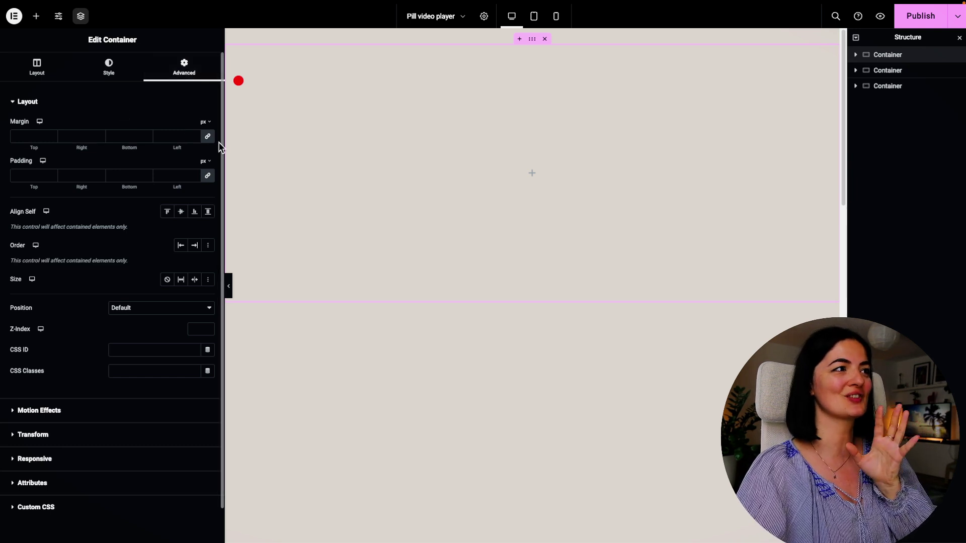
click(37, 139)
text(0)
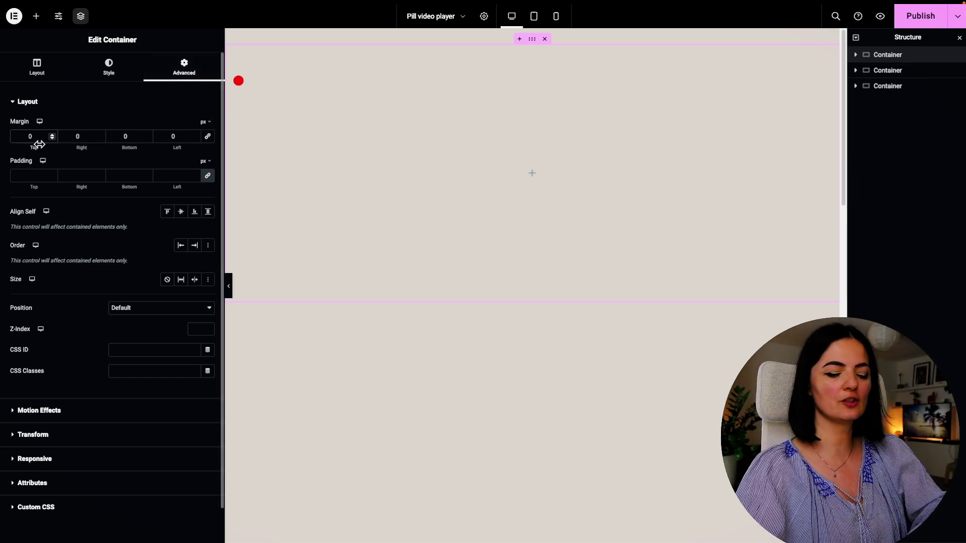
drag(39, 144, 189, 157)
Step: Add a nested Full Width container inside the section, 24% wide
click(39, 21)
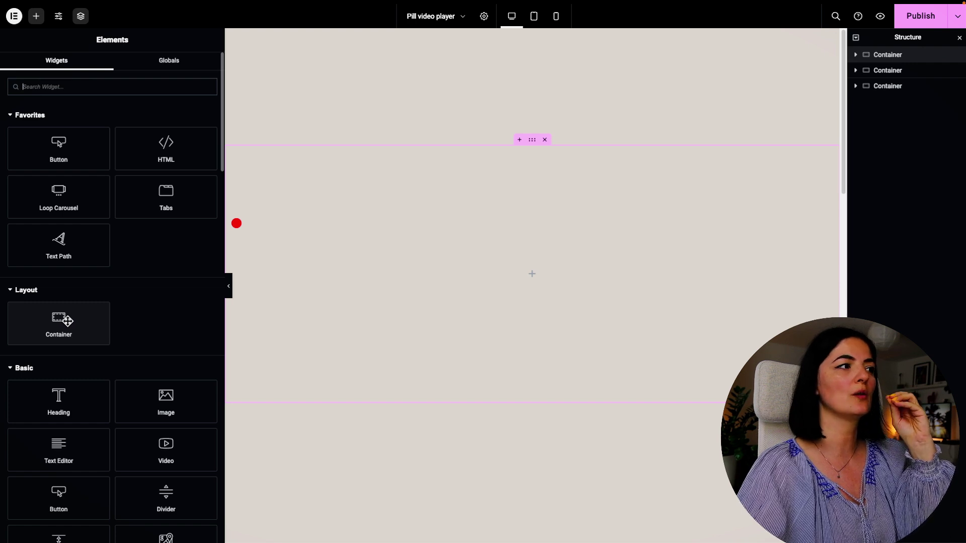
drag(65, 321, 334, 286)
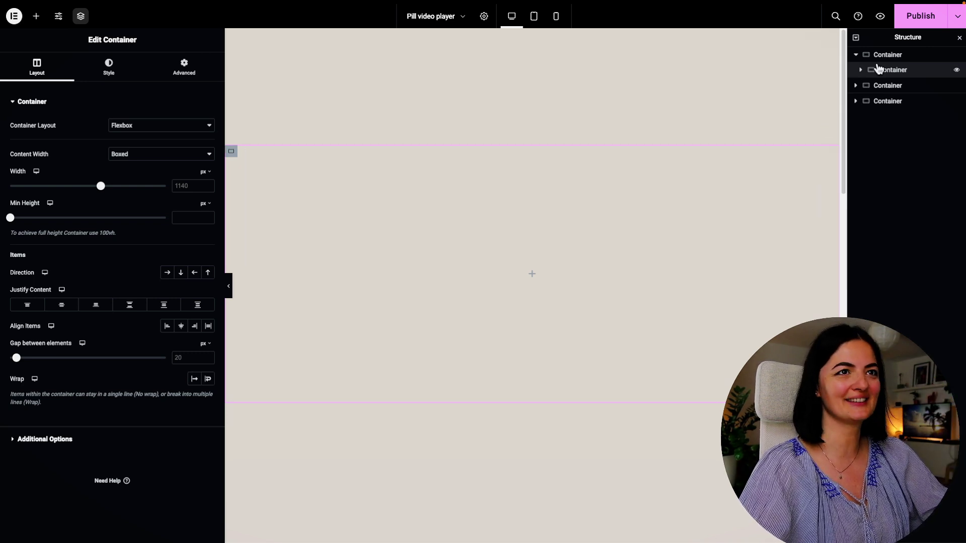
click(151, 156)
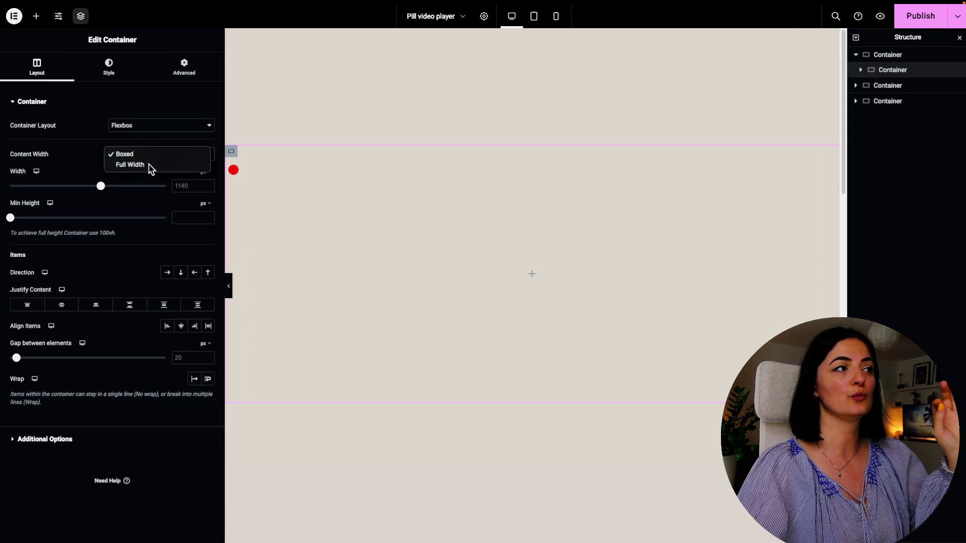
click(149, 164)
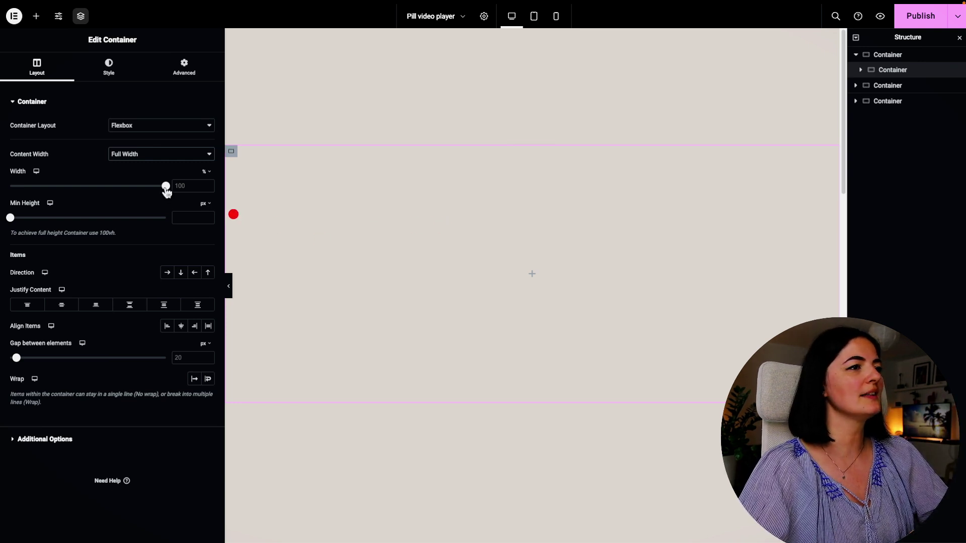
drag(166, 190, 49, 200)
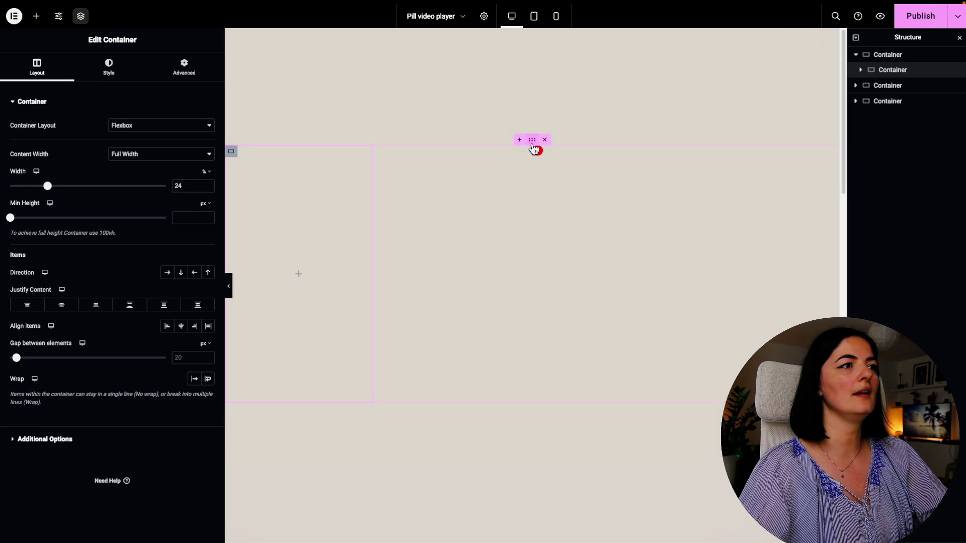
Step: Set the outer section's Justify Content to End so the nested container sits right
click(897, 59)
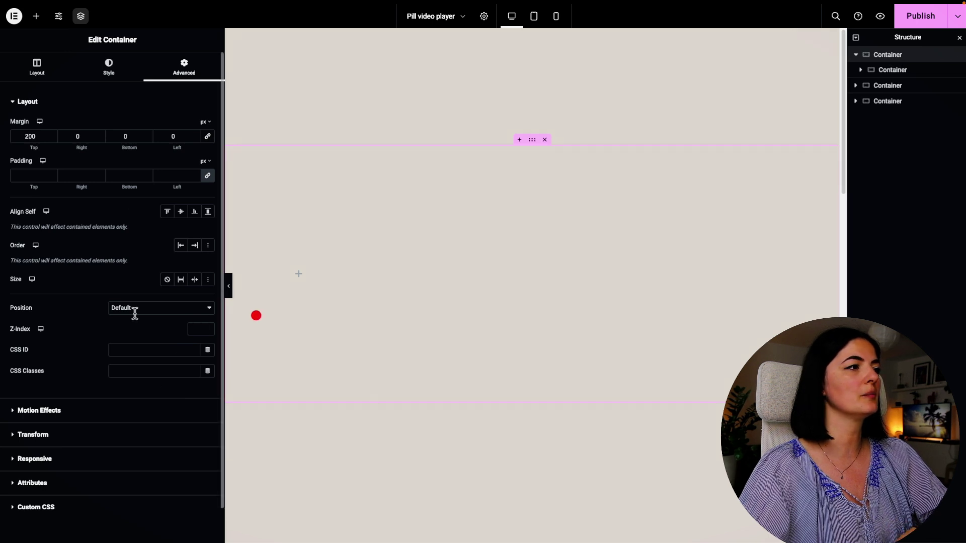
click(58, 78)
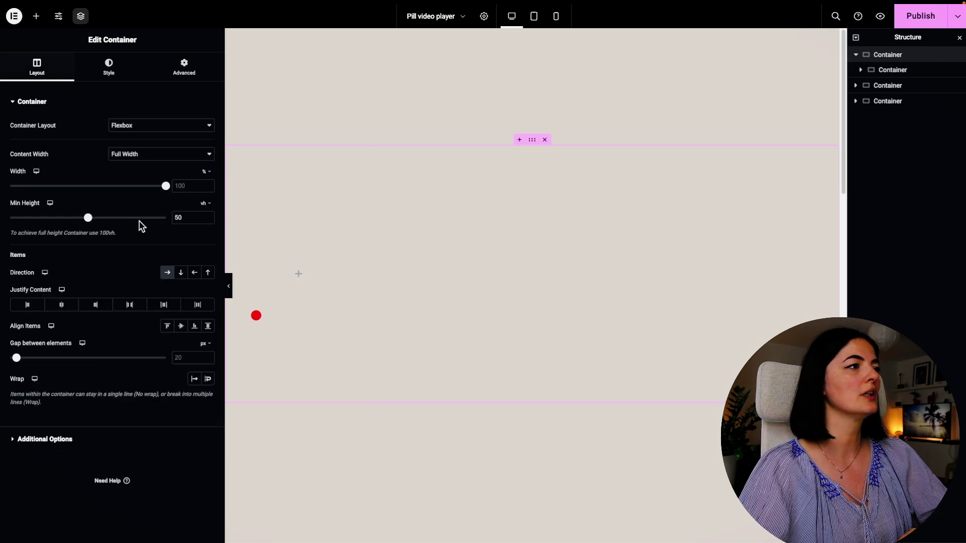
click(96, 305)
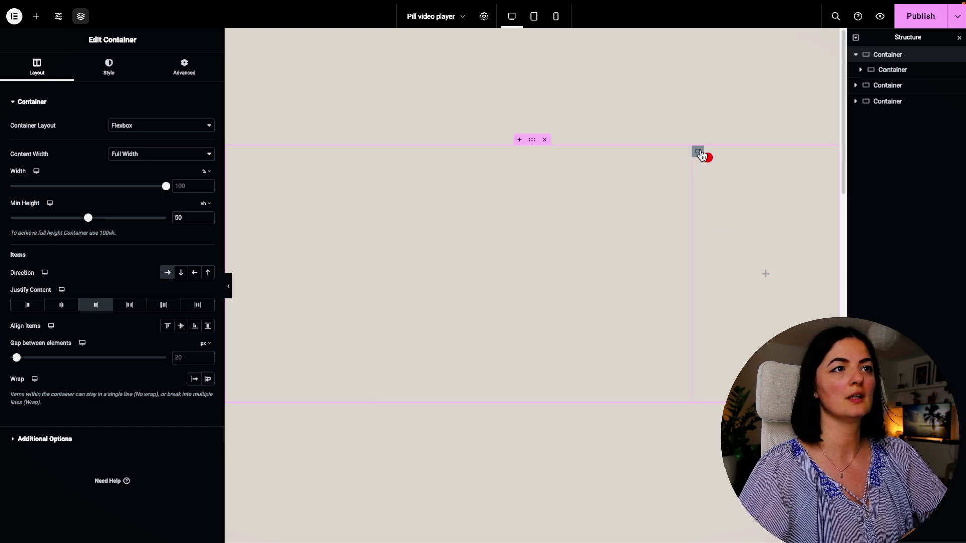
click(699, 152)
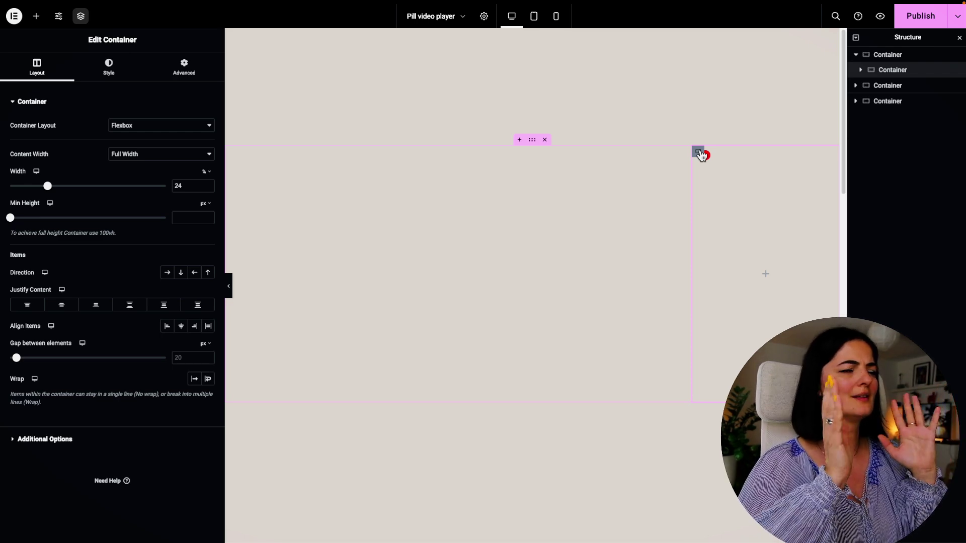
Step: Place a Video widget in the inner container and centre it vertically
click(269, 192)
text(video)
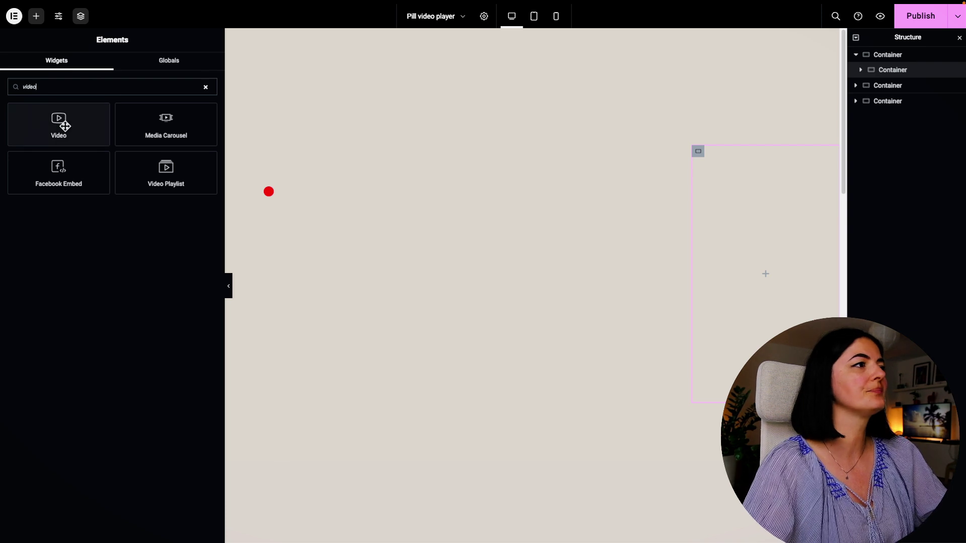
drag(62, 123, 729, 226)
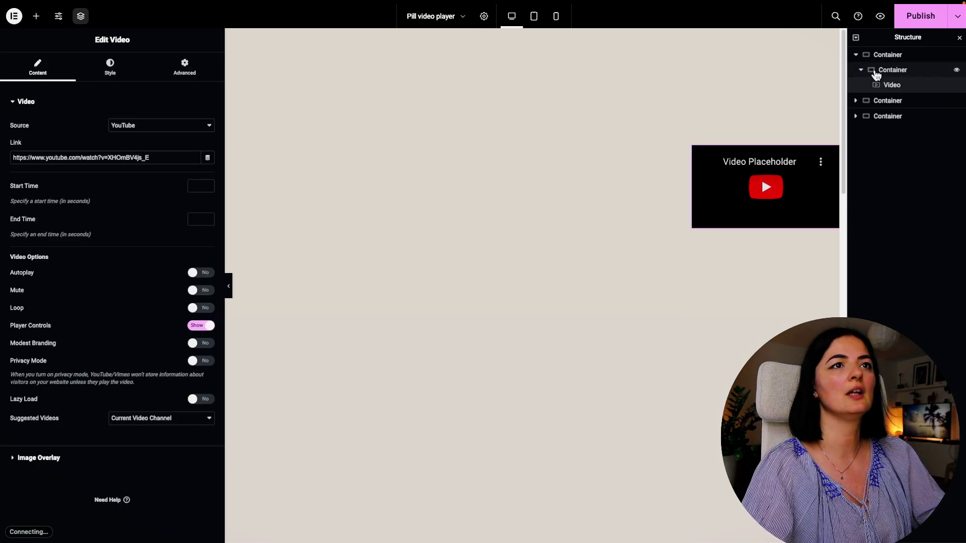
click(877, 70)
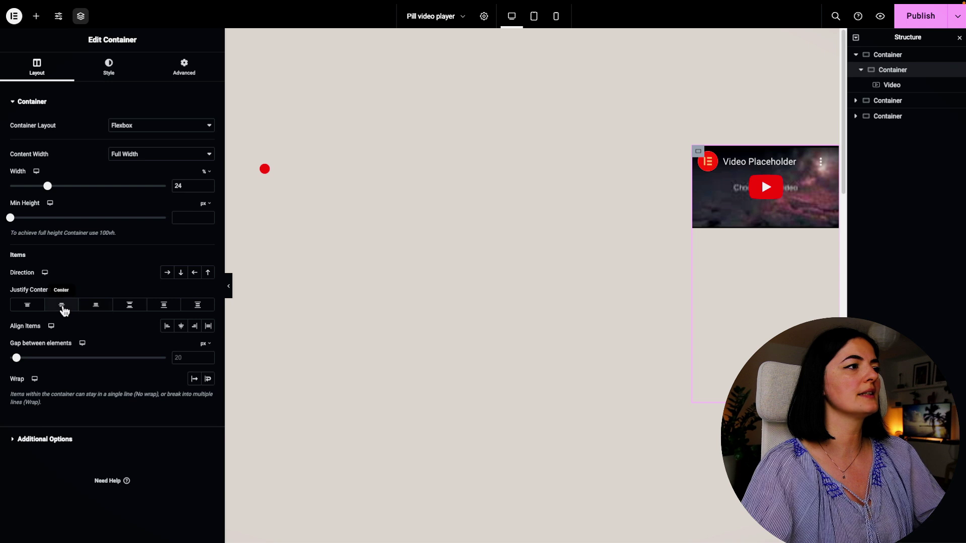
click(62, 305)
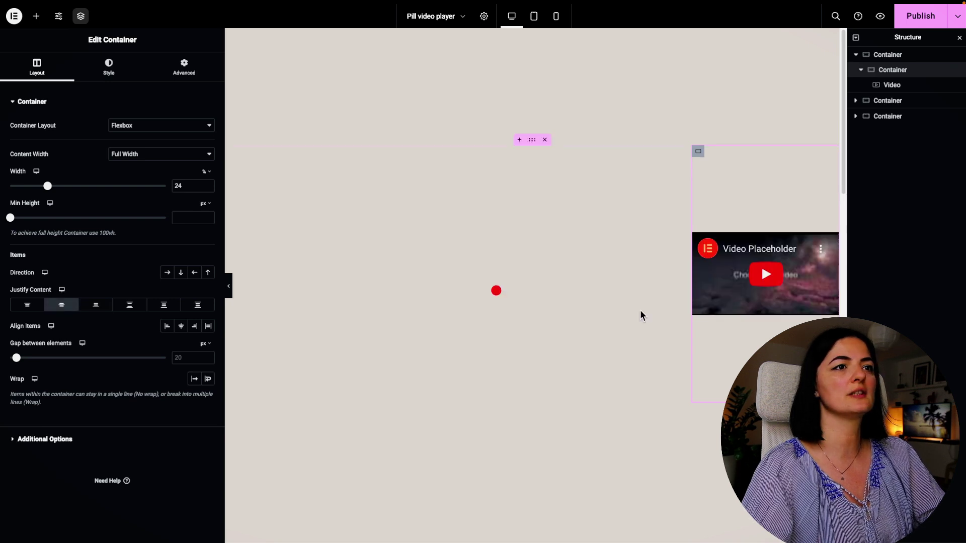
Step: Set the video source to Self Hosted with a pasted External URL and Autoplay on
click(899, 85)
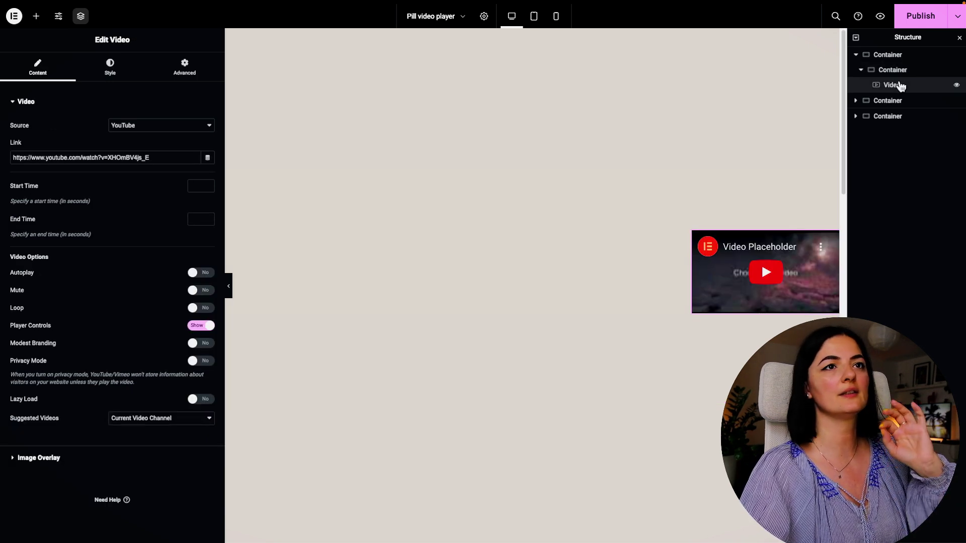
click(159, 127)
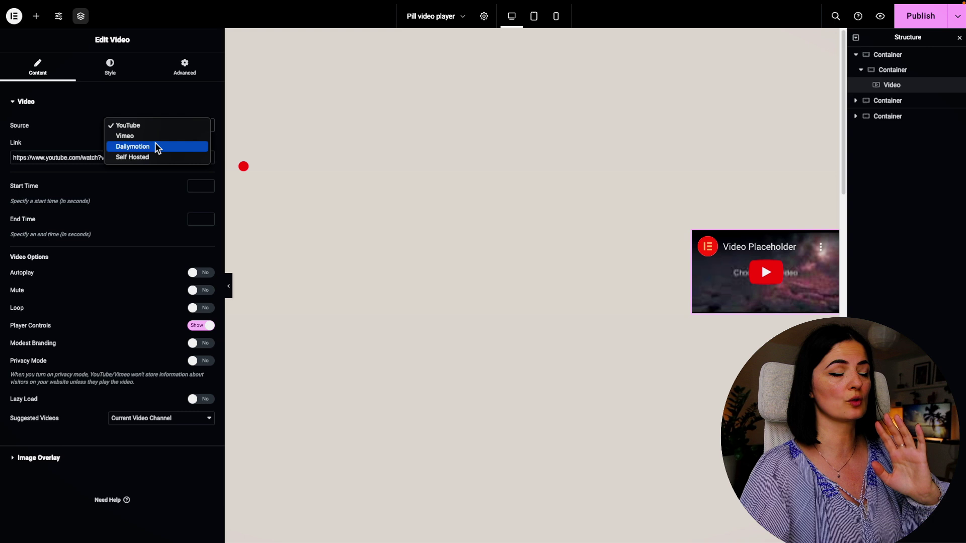
click(71, 165)
click(141, 125)
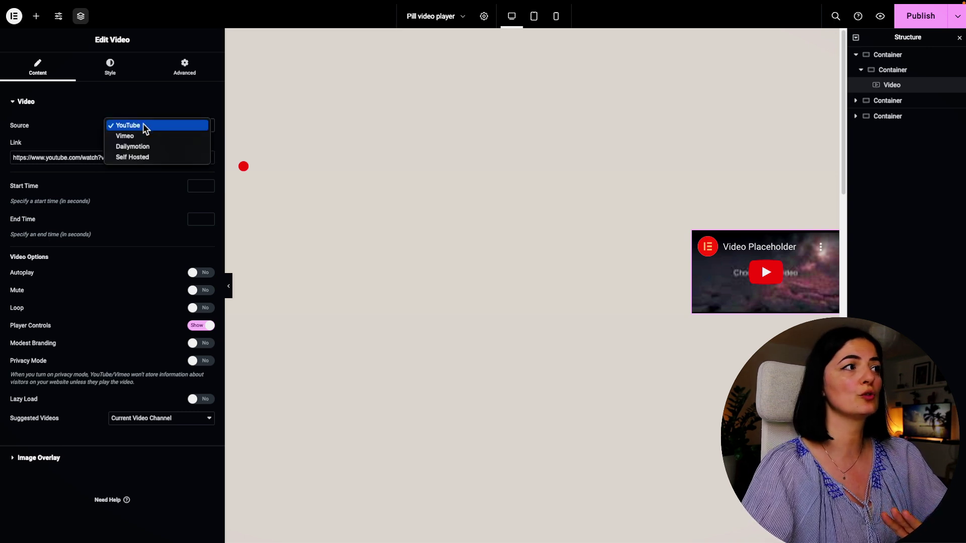
click(142, 158)
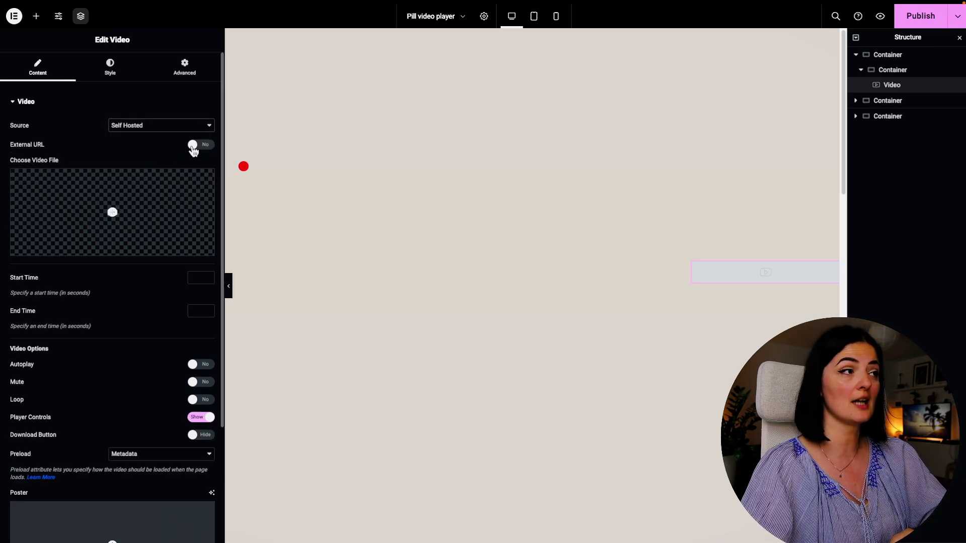
click(197, 146)
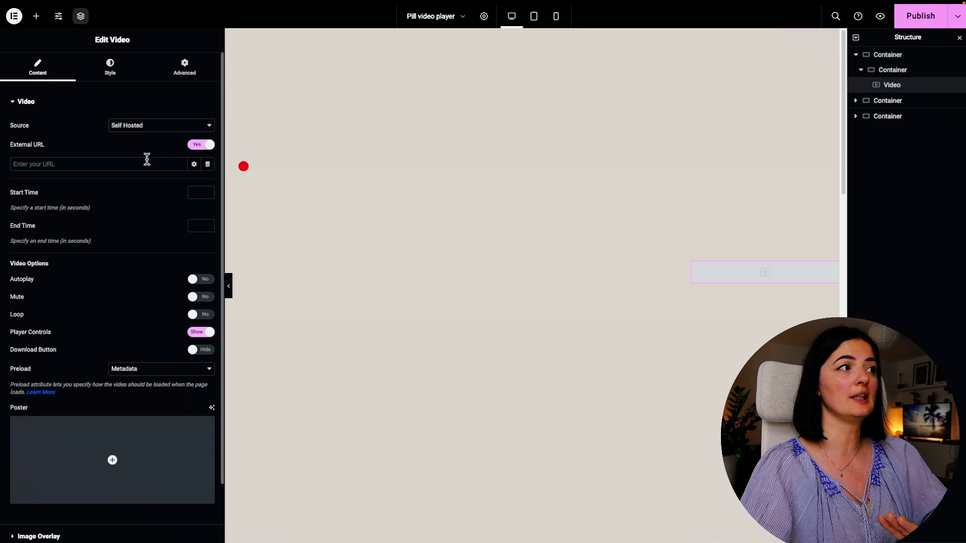
click(146, 158)
key(ctrl+v)
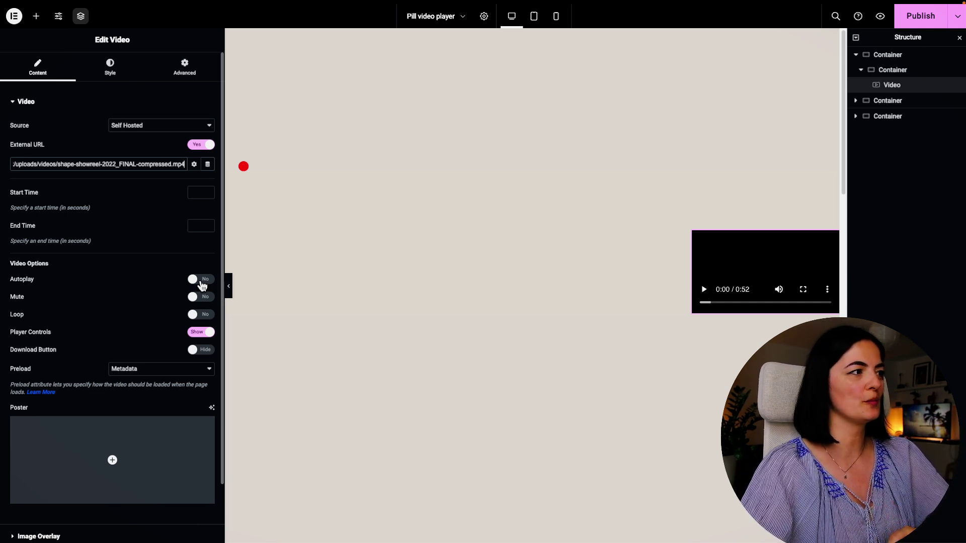
click(201, 279)
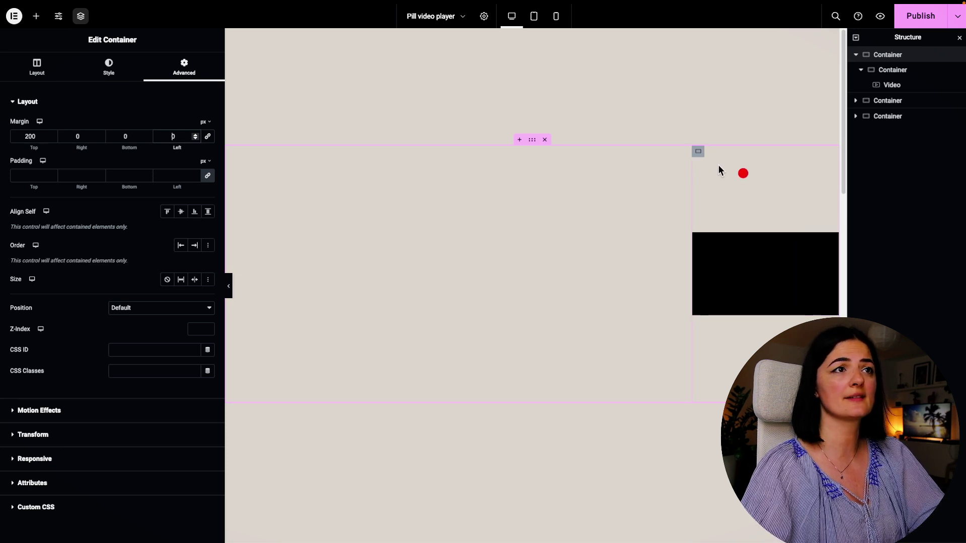
Step: Give the inner container a 50 px right margin and the CSS class 'item'
click(699, 152)
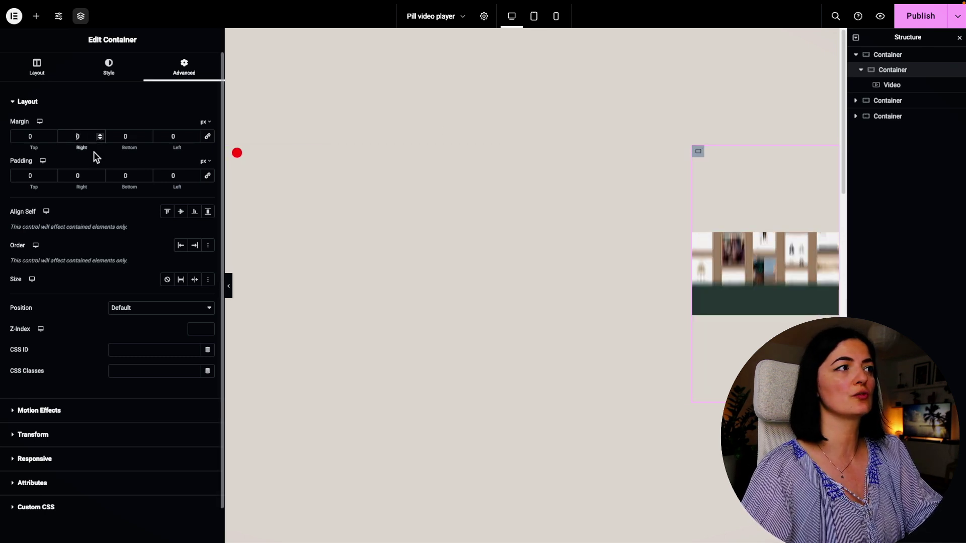
click(76, 137)
text(5)
click(157, 372)
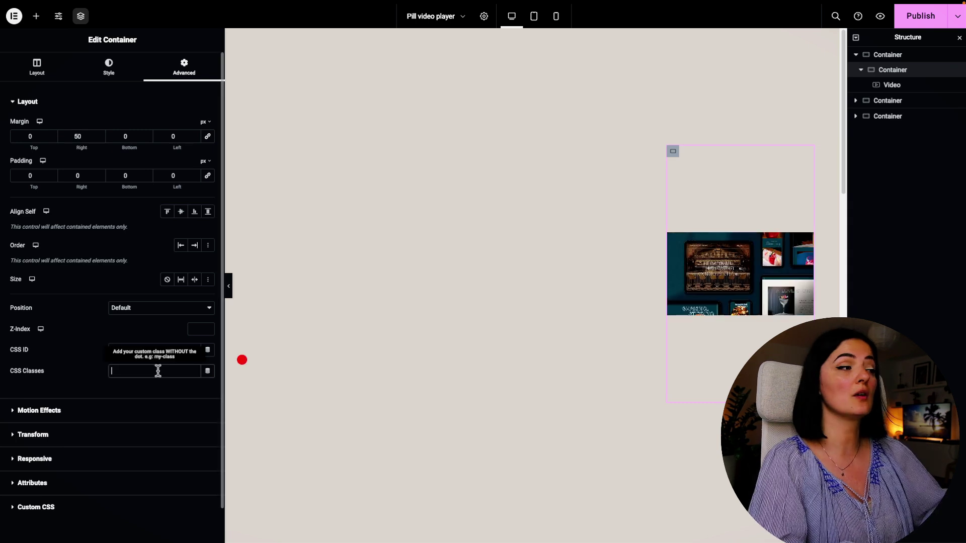
text(item)
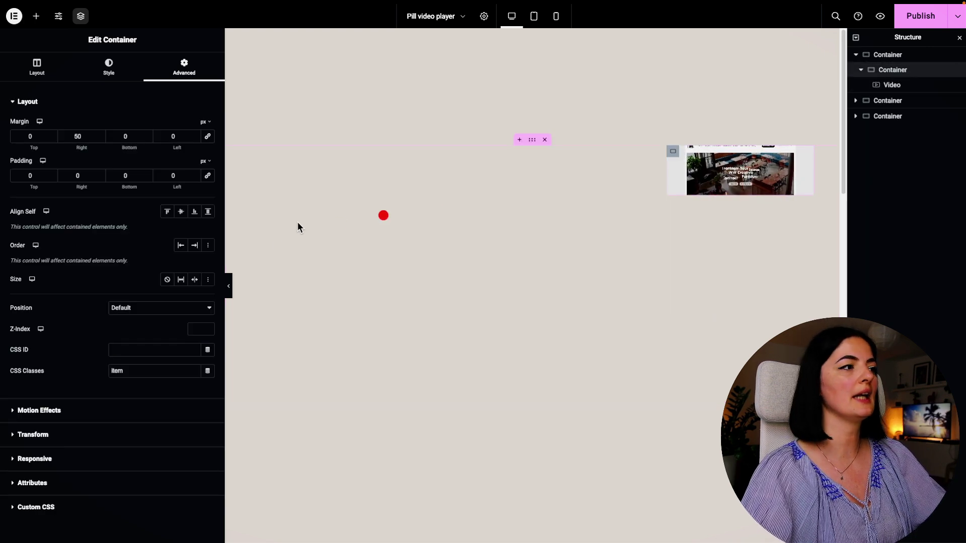
Step: Paste custom CSS making .item 100px tall and expanding to 360px on hover
click(73, 504)
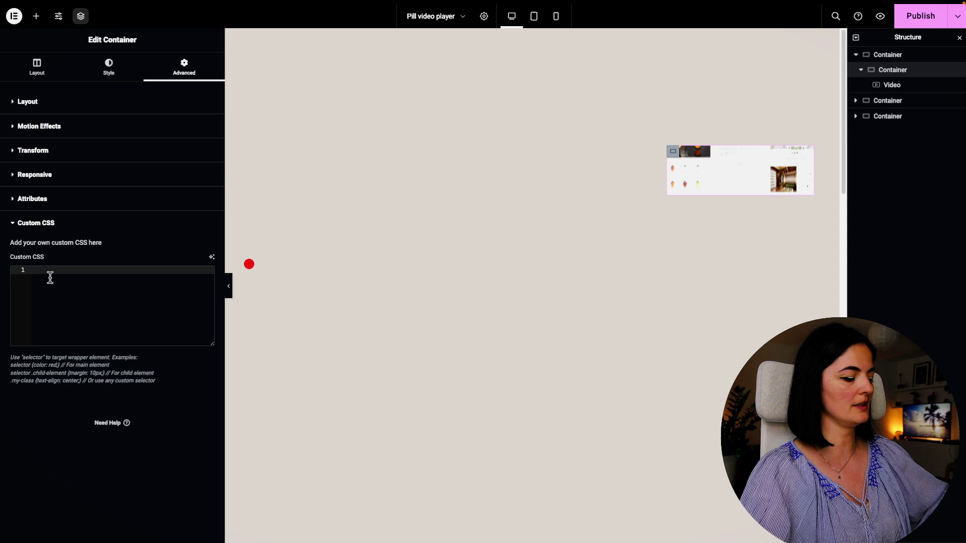
text(.item {   height: 100px;   overflow: hidden;   cursor: pointer;   flex: 0.1;   transition: flex 0.5s ease; }  .item:hover{   height: 360px;   flex-grow: 0.2;   flex-shrink: 0.1; })
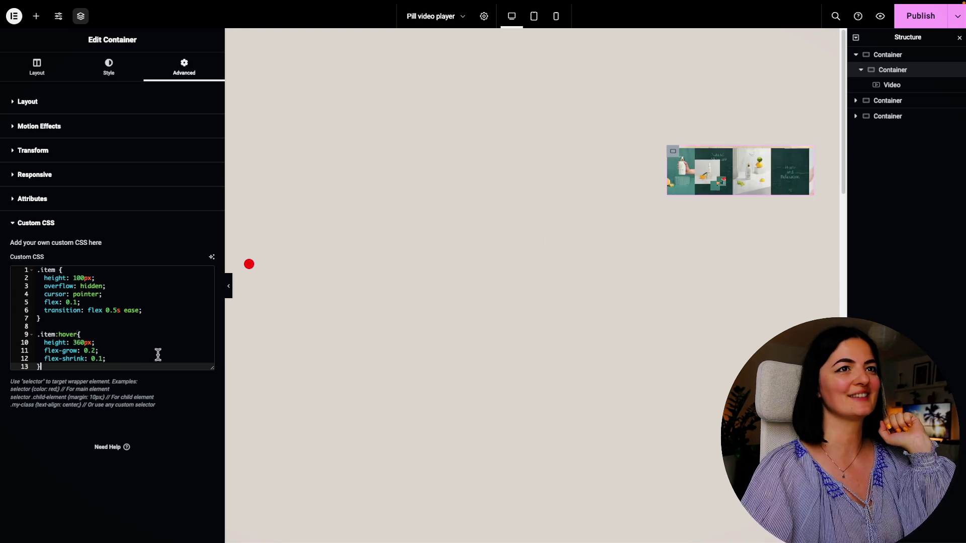
mouse_move(743, 184)
click(899, 69)
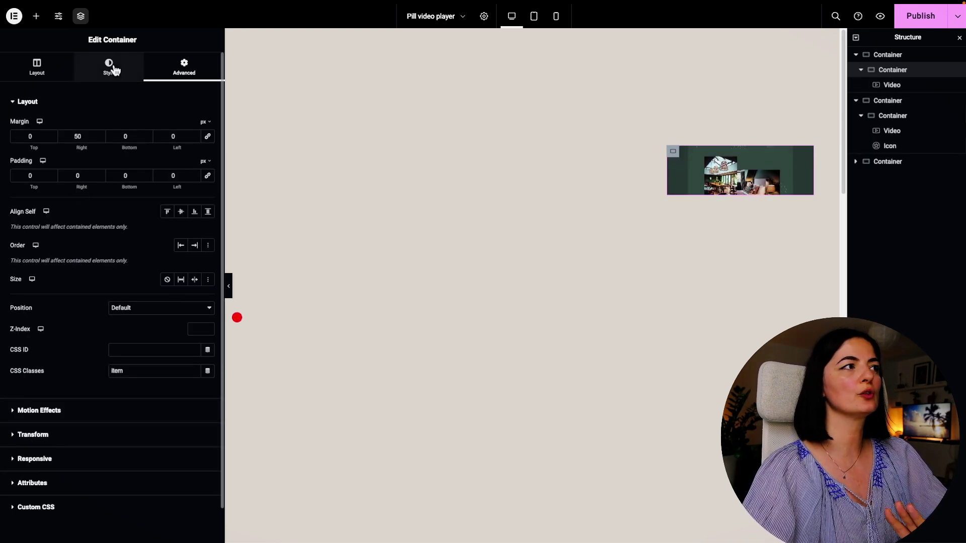
Step: Set the container's linked border radius to 50 px and preview the pill shape
click(111, 67)
click(88, 210)
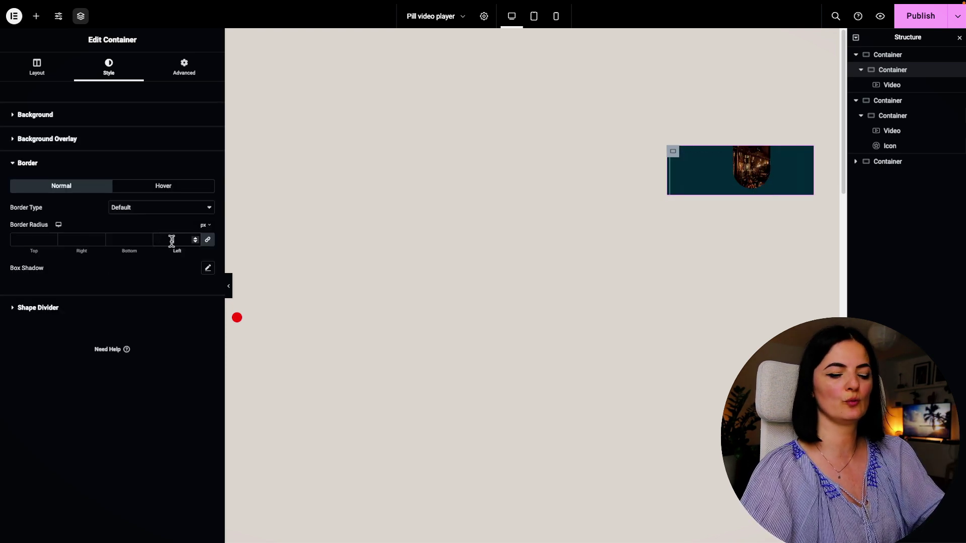
text(0)
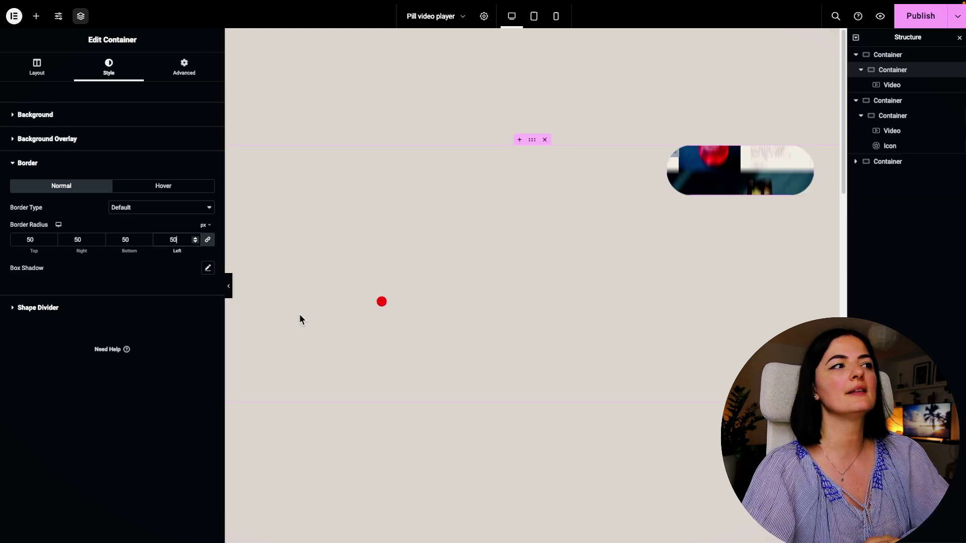
click(230, 283)
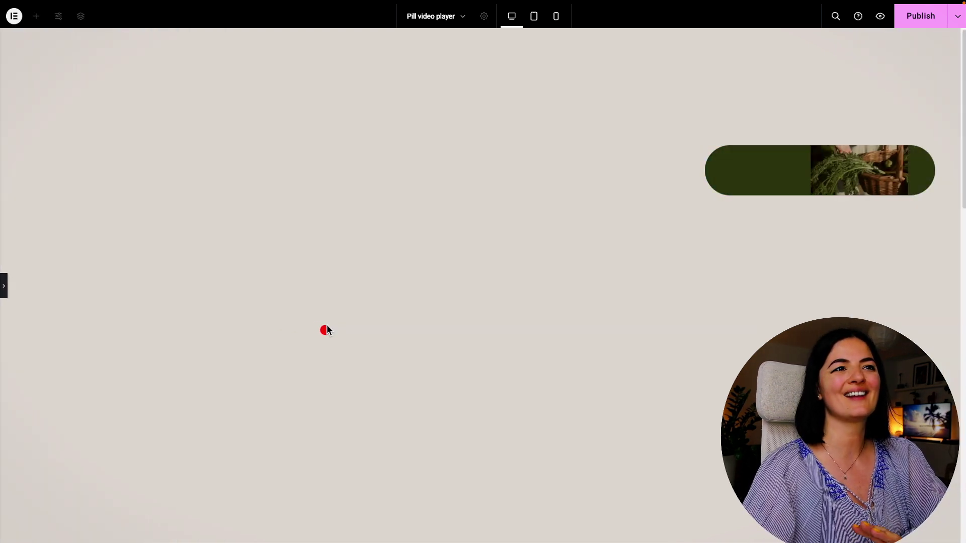
click(6, 285)
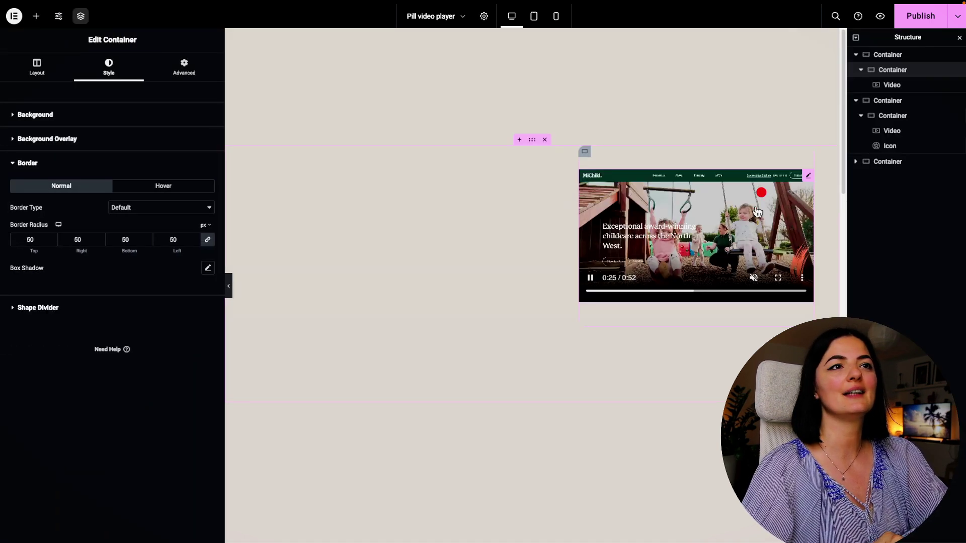
mouse_move(756, 191)
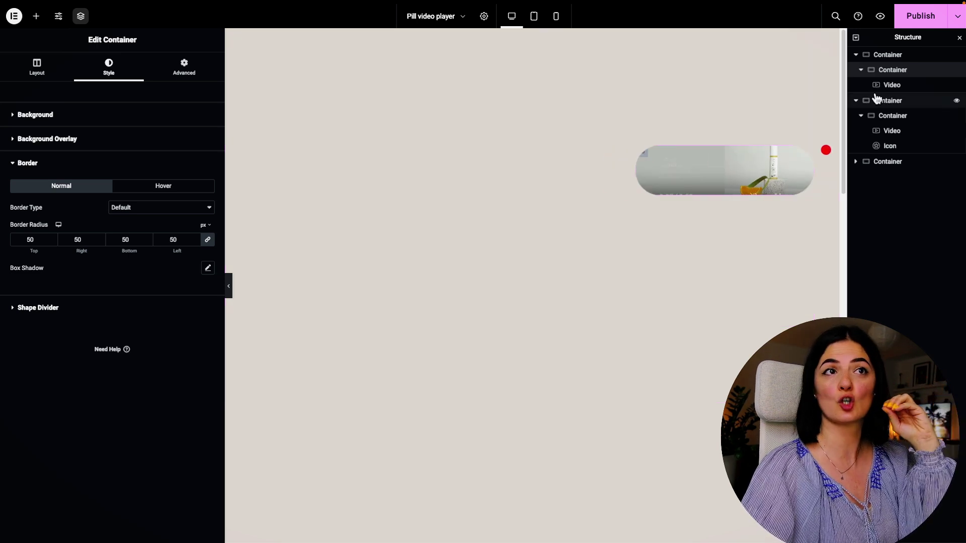
Step: Give the Video widget a 15 px hover border radius on all corners
click(886, 86)
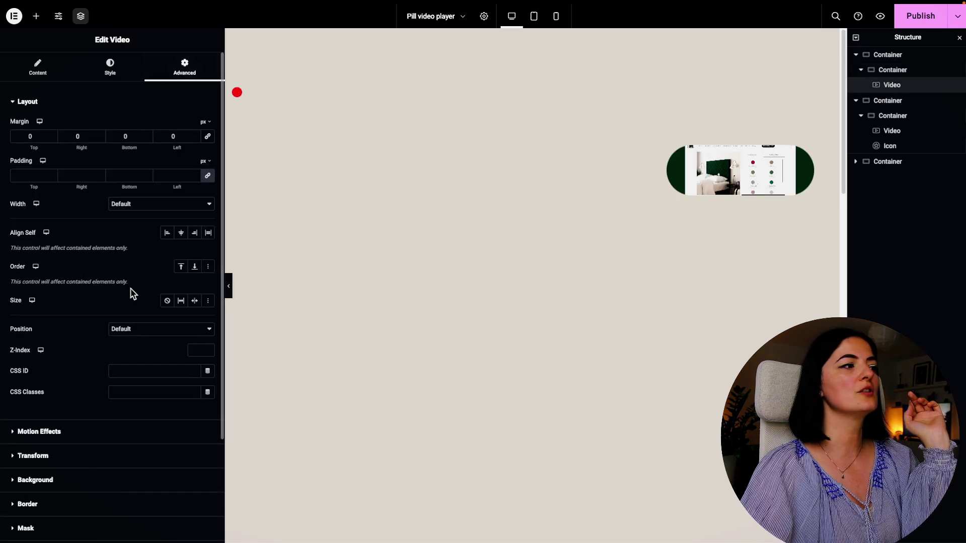
click(49, 505)
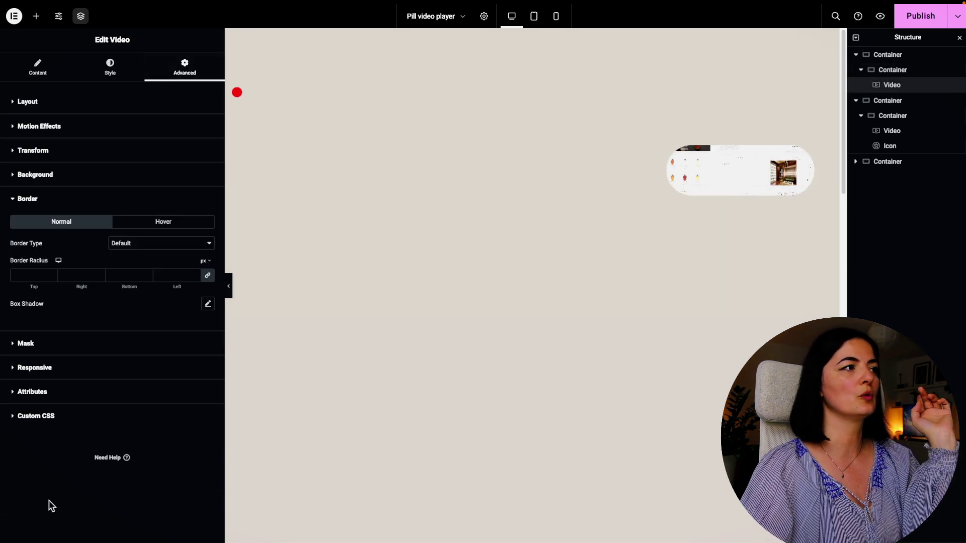
click(178, 224)
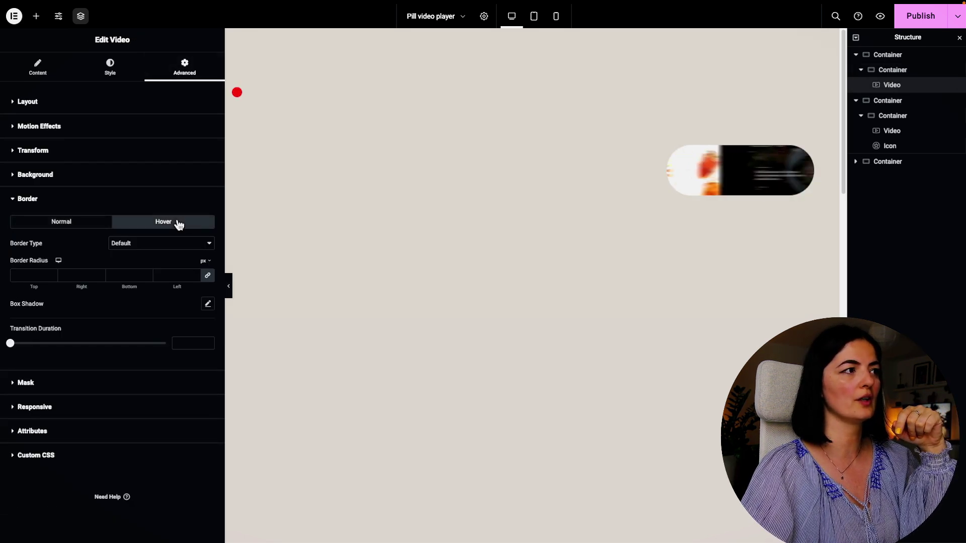
click(169, 276)
text(15)
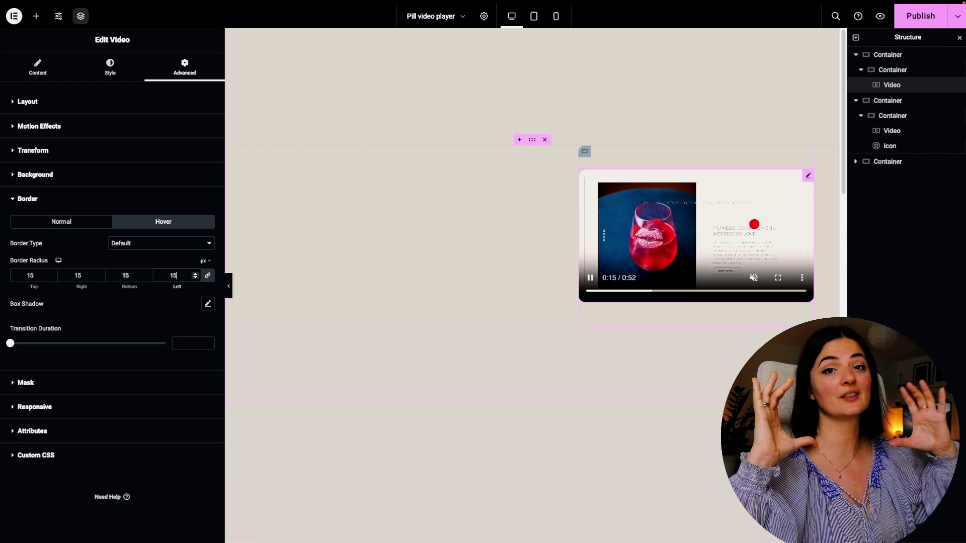
Step: Publish the changes and preview the page on the live site
click(910, 22)
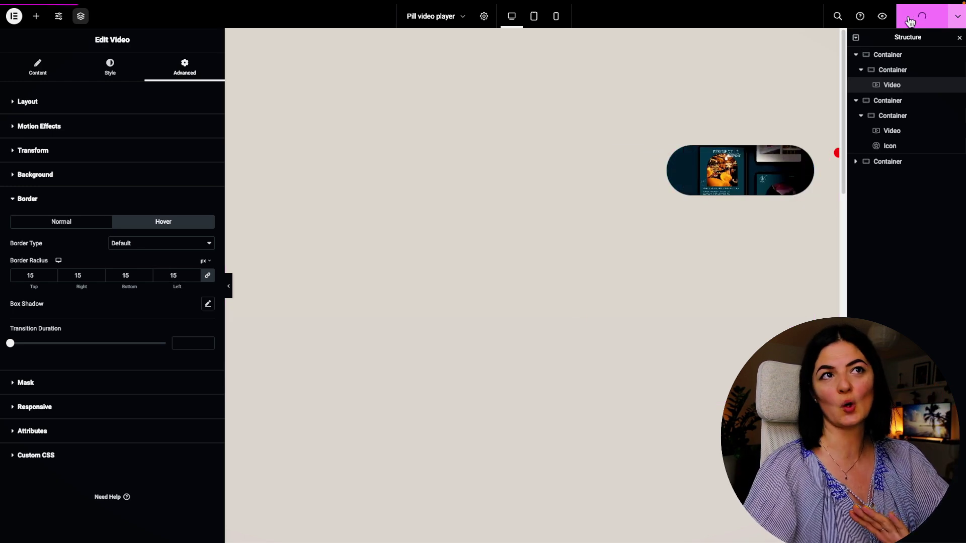
click(880, 18)
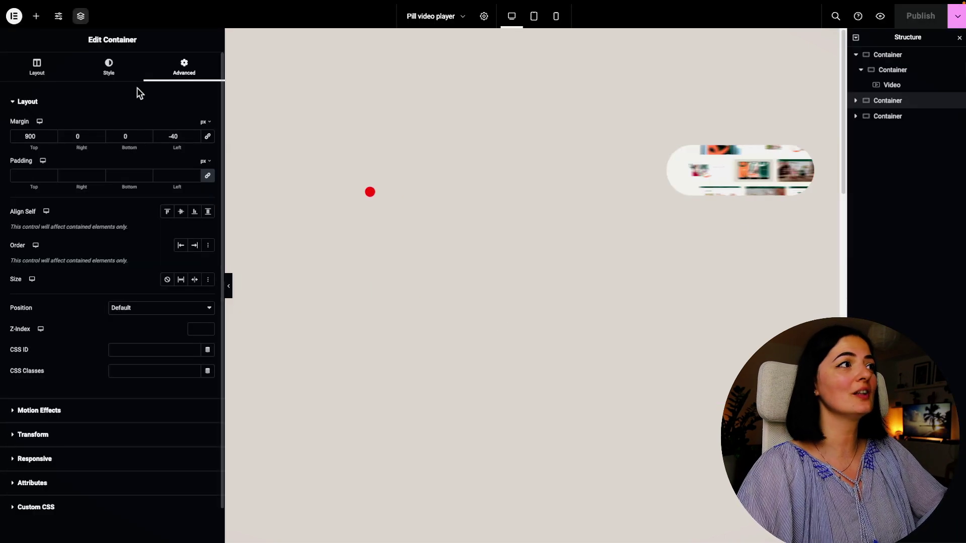
Step: Drop an Icon widget into the video container and set its Position to Absolute
click(36, 15)
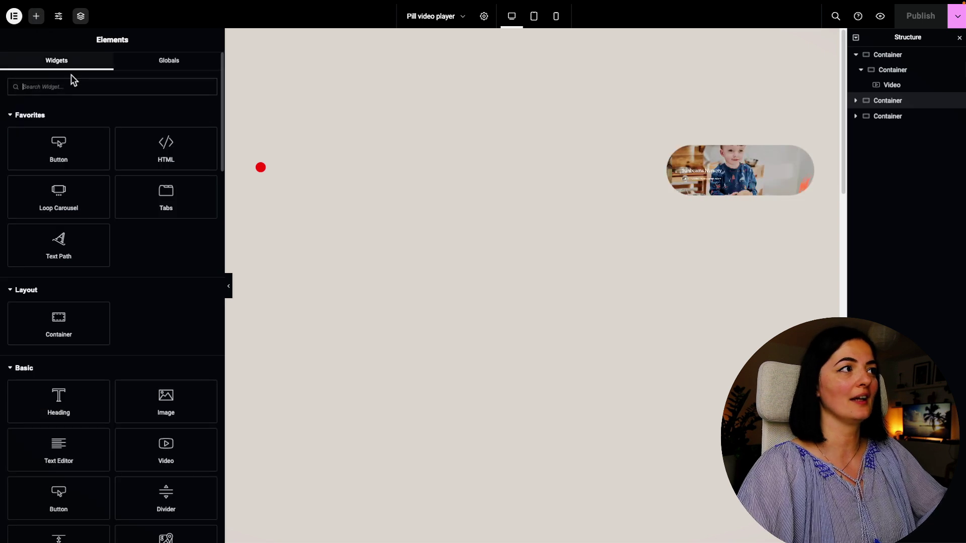
text(ico)
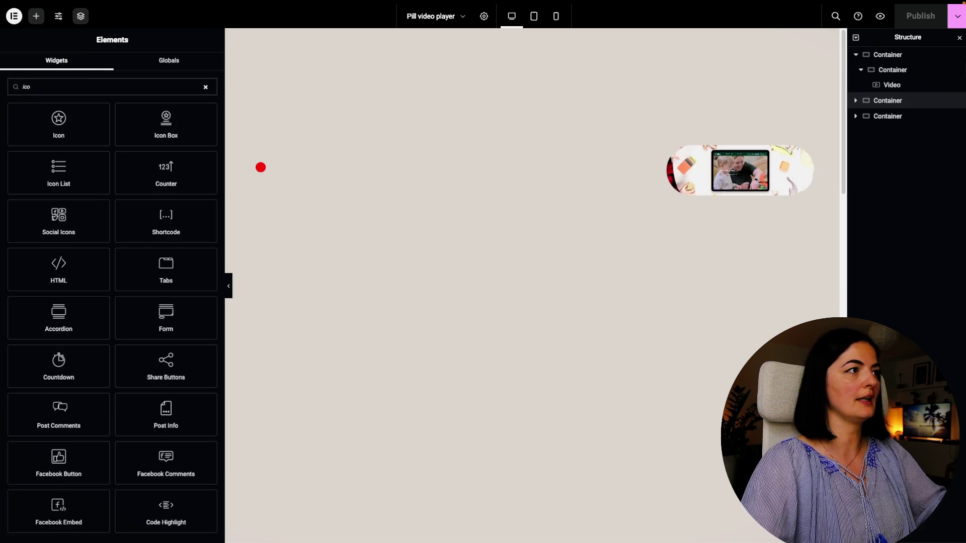
drag(60, 121, 734, 172)
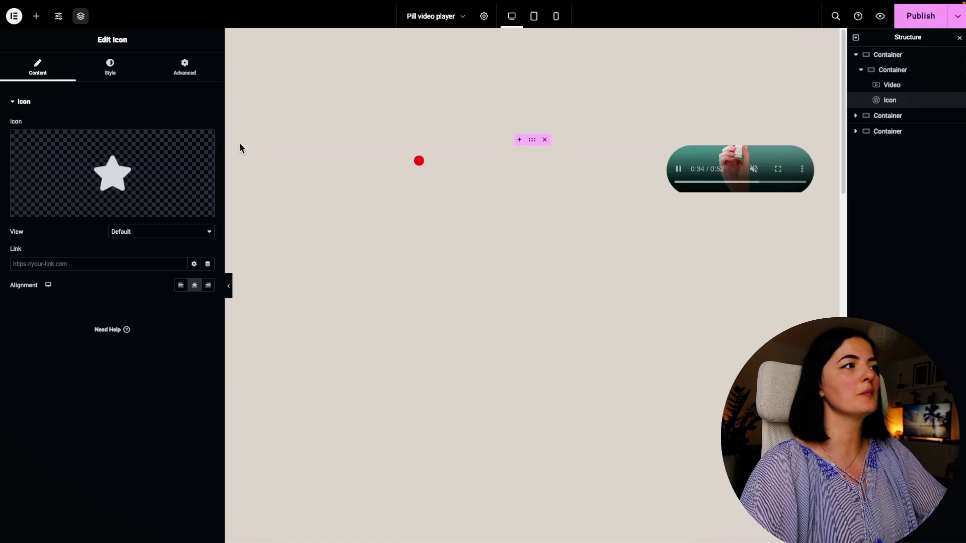
click(186, 69)
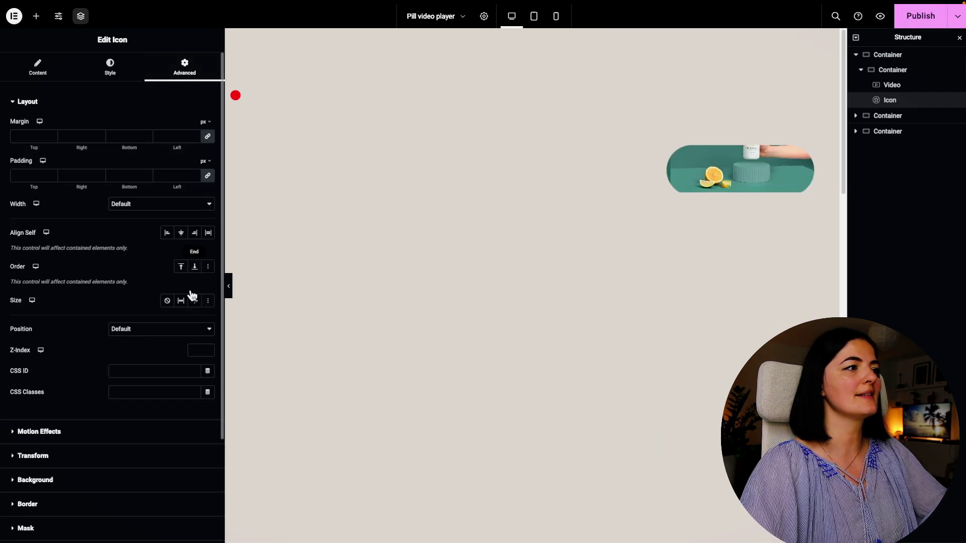
click(142, 332)
click(140, 333)
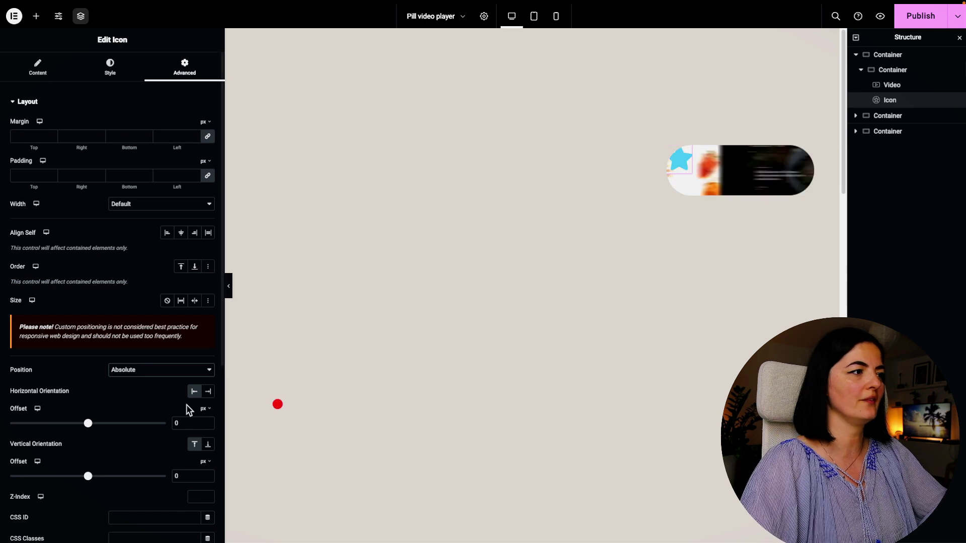
Step: Offset the icon 7% horizontally and 15% vertically, then check its placement
scroll(167, 413, down, 1)
scroll(168, 414, down, 1)
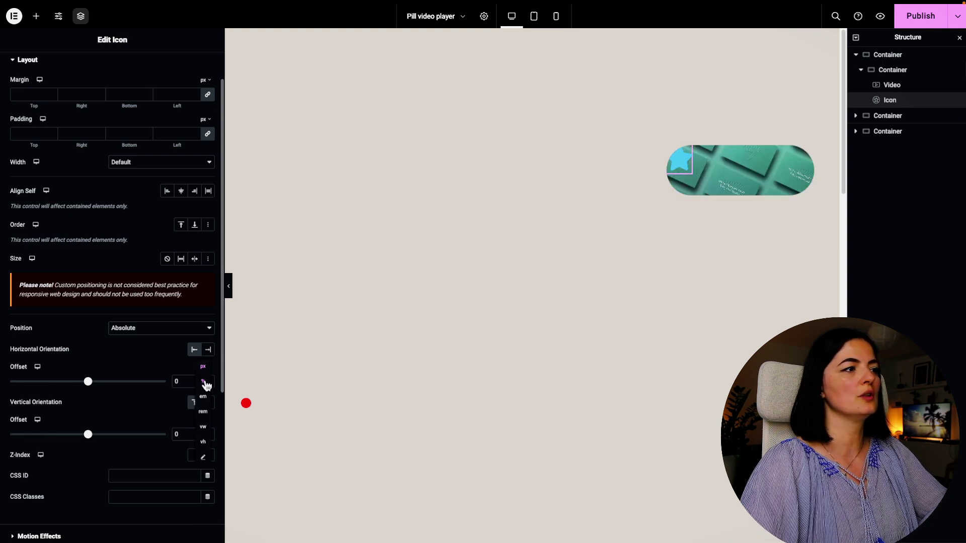
click(205, 383)
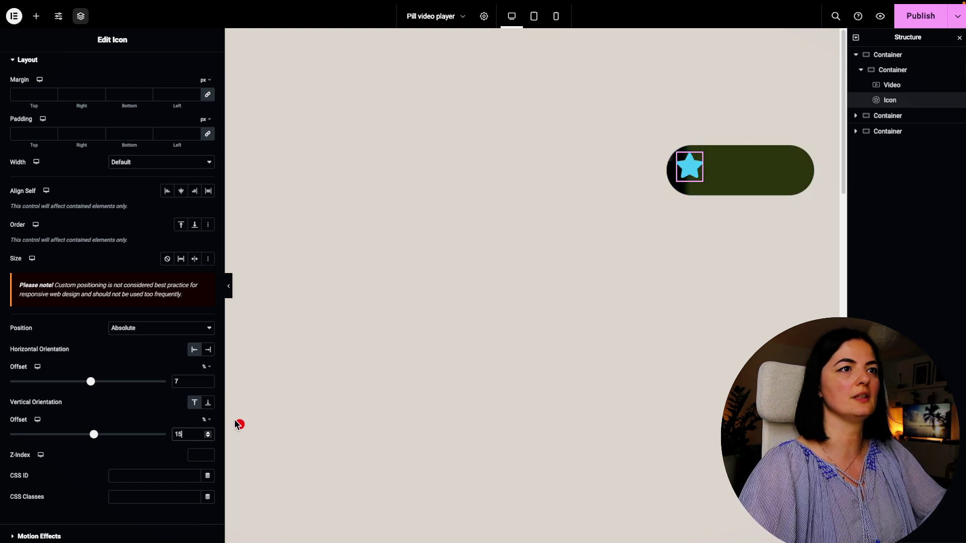
click(231, 286)
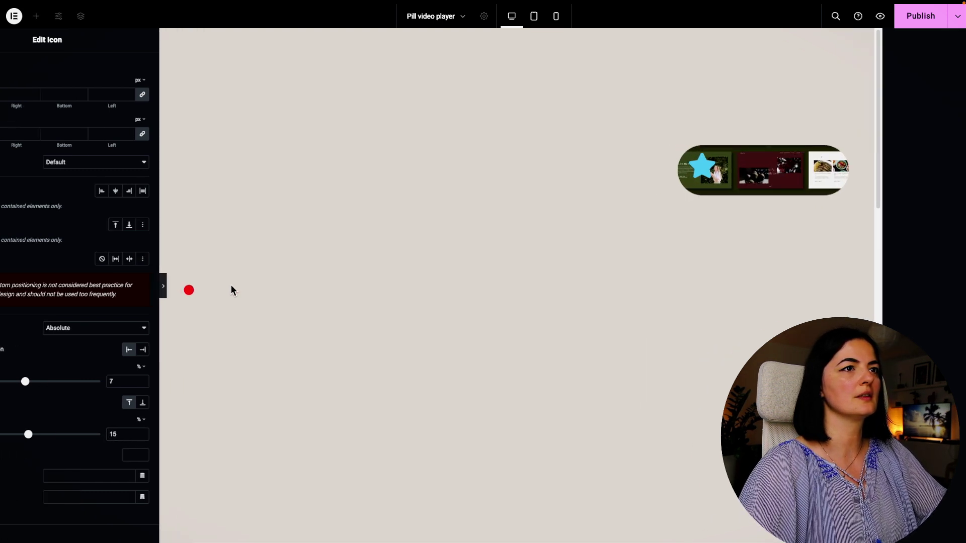
click(3, 282)
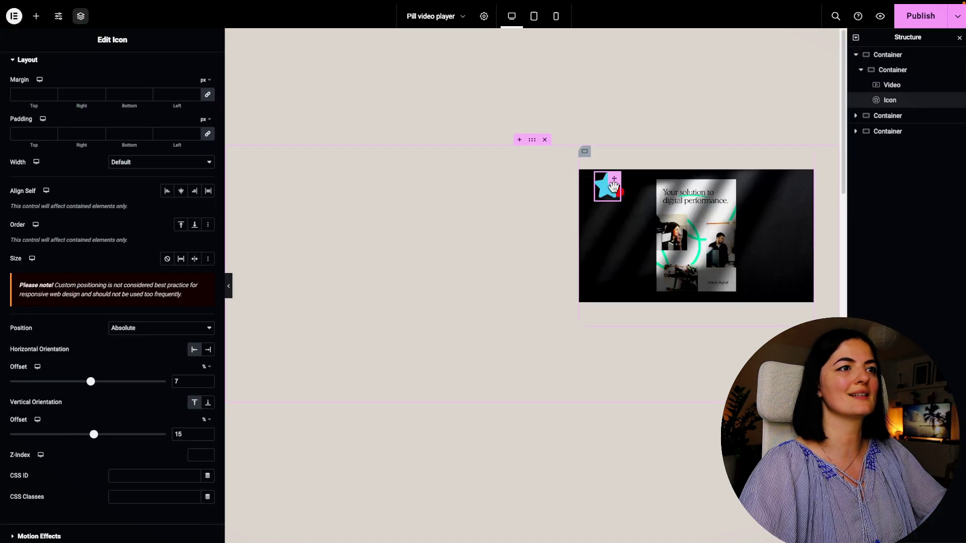
Step: Replace the icon with the uploaded right-pointing arrow SVG
scroll(65, 150, up, 1)
click(38, 67)
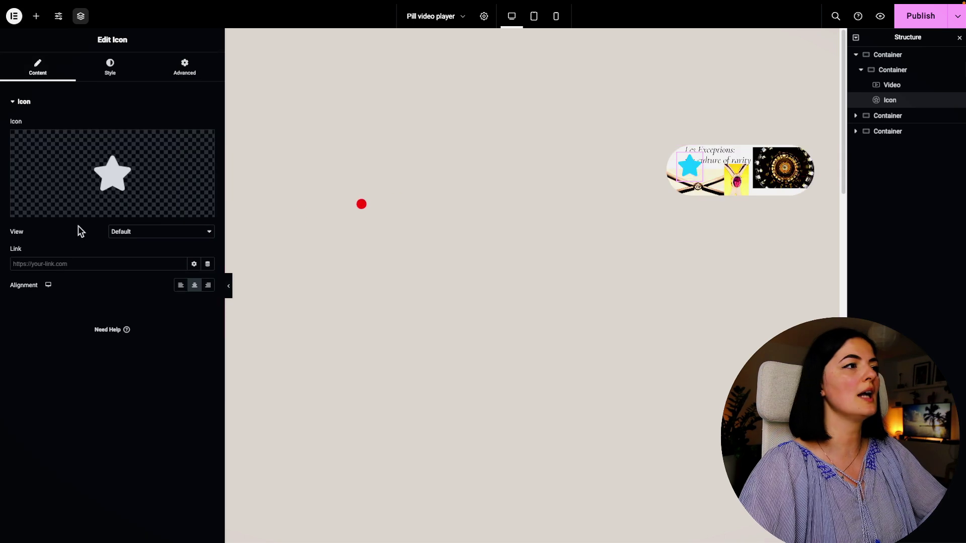
click(169, 210)
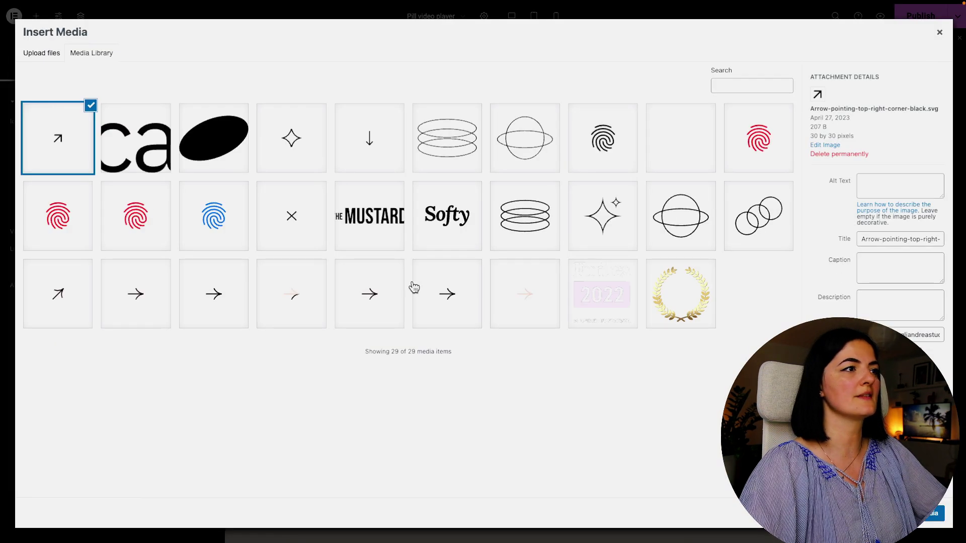
double_click(201, 303)
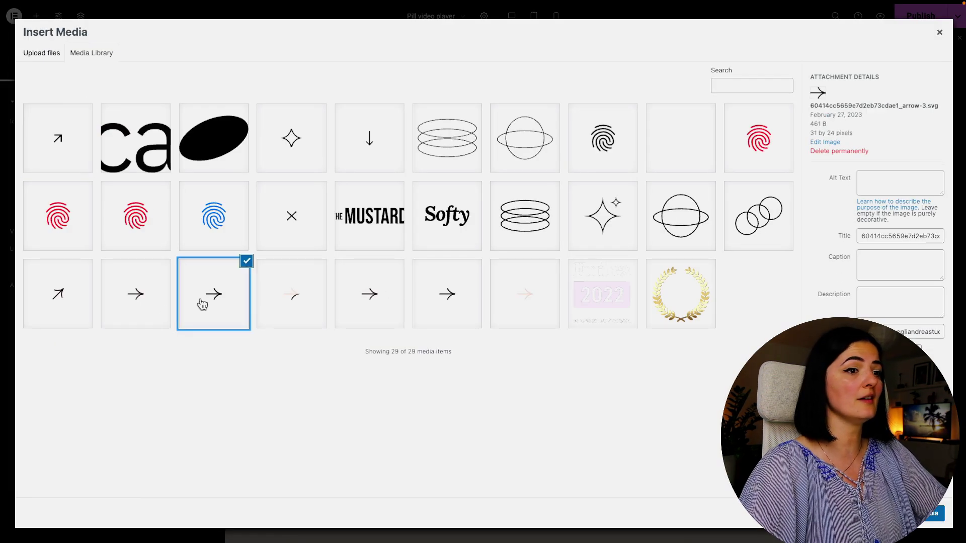
Step: Set the icon's View to Stacked with a circular shape
click(110, 67)
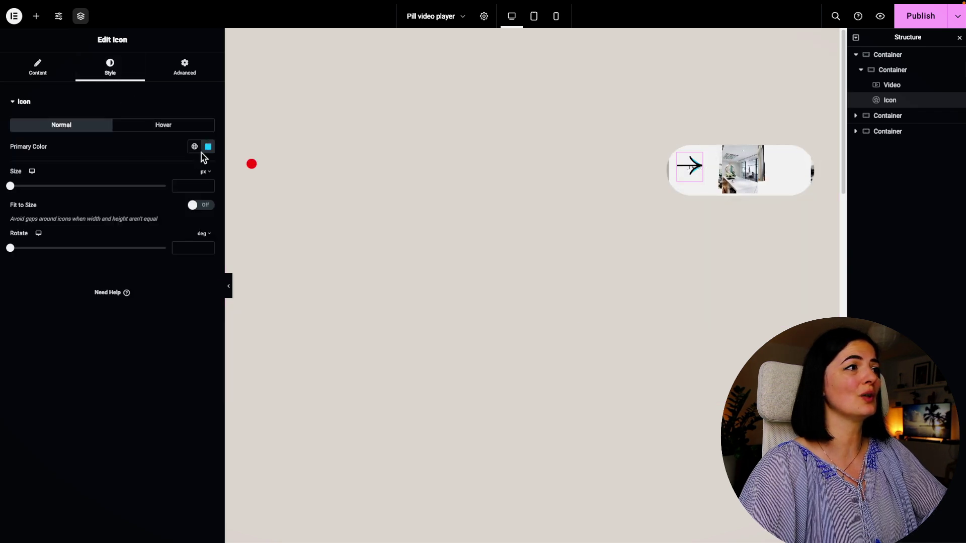
click(38, 67)
click(165, 233)
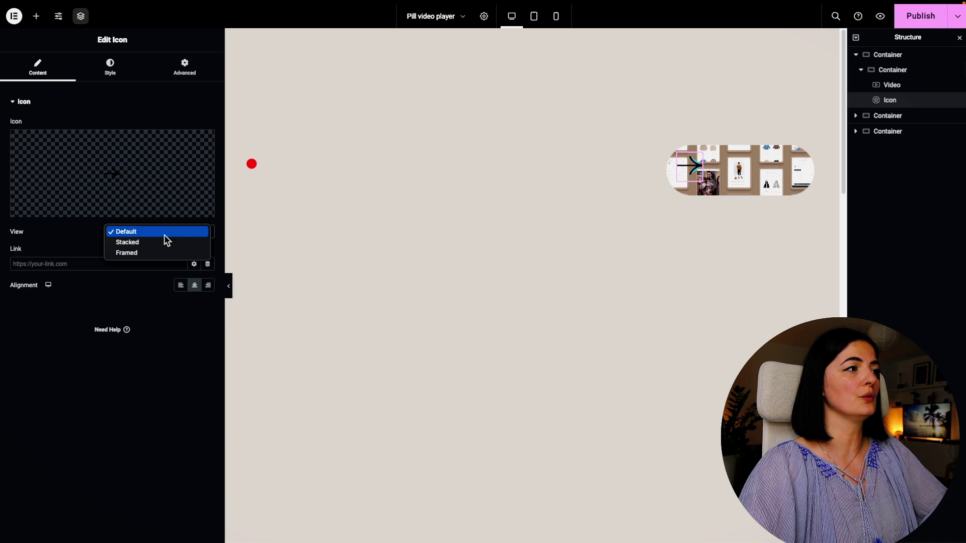
click(163, 243)
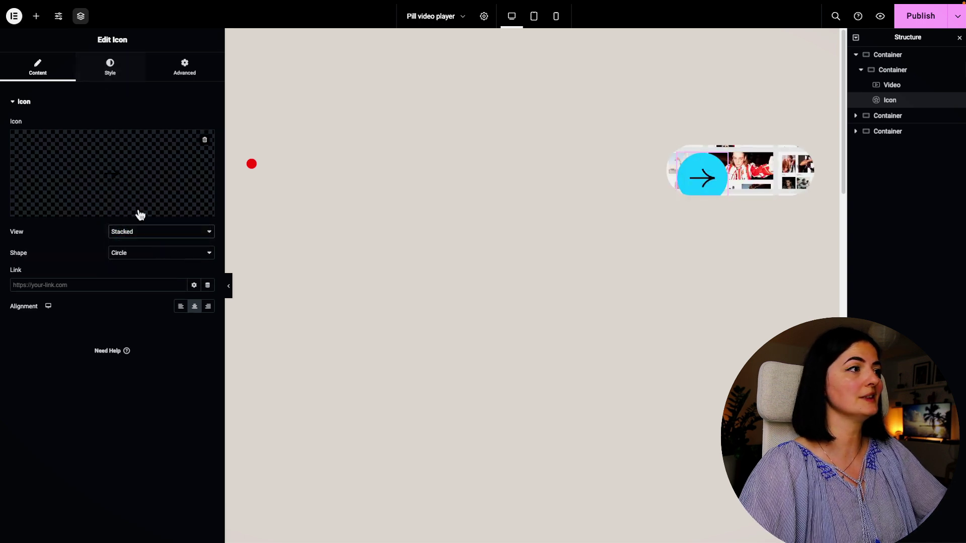
Step: Style the arrow icon with white #FFFFFF primary color, size 25, padding 24 and 45° rotation
click(110, 71)
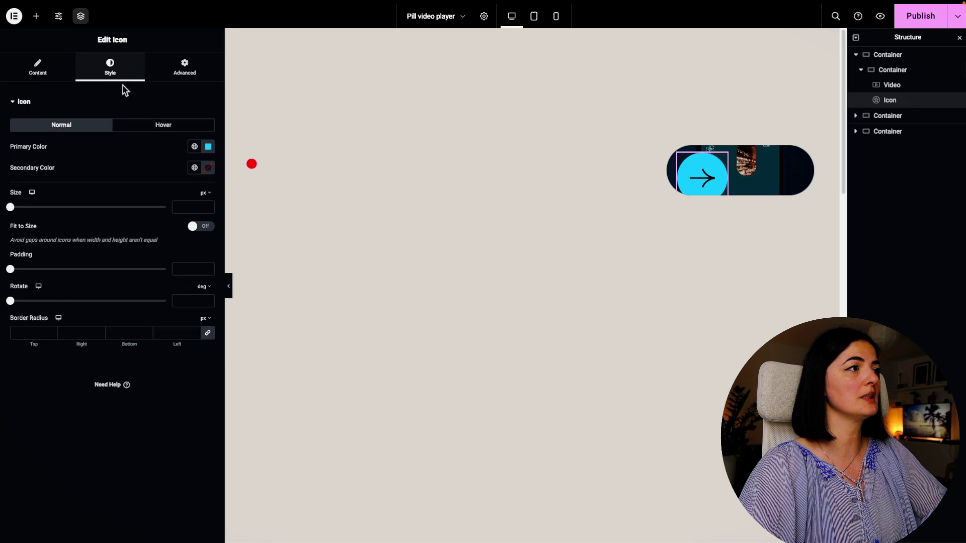
click(207, 148)
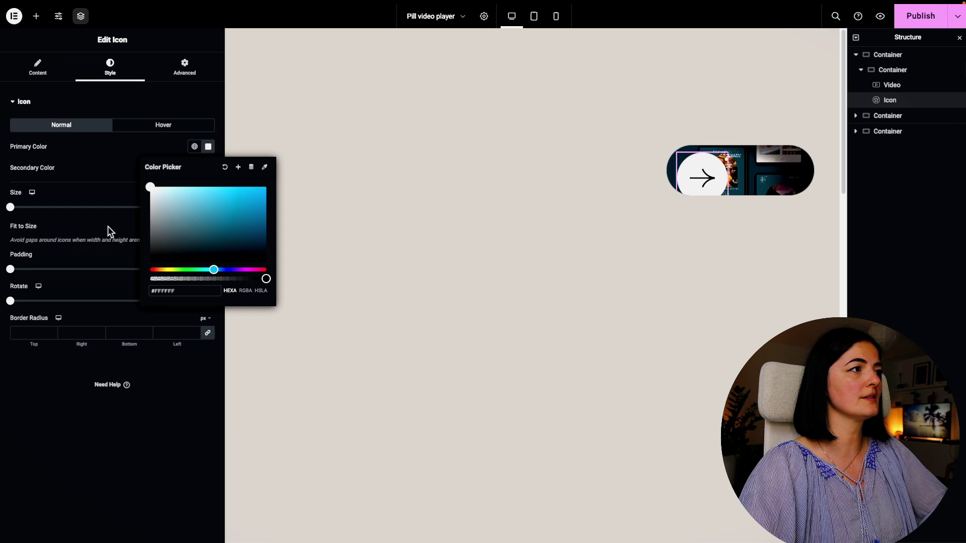
click(86, 179)
click(195, 167)
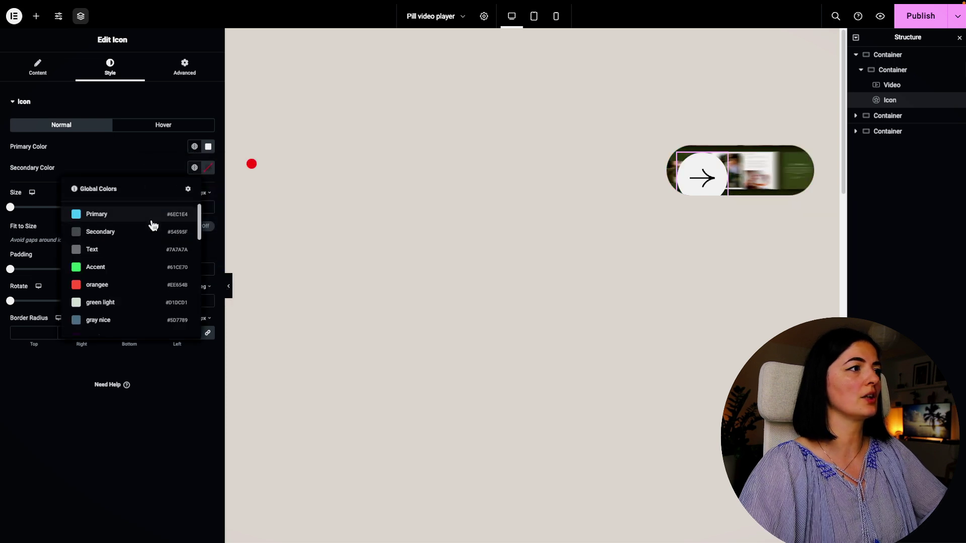
click(209, 169)
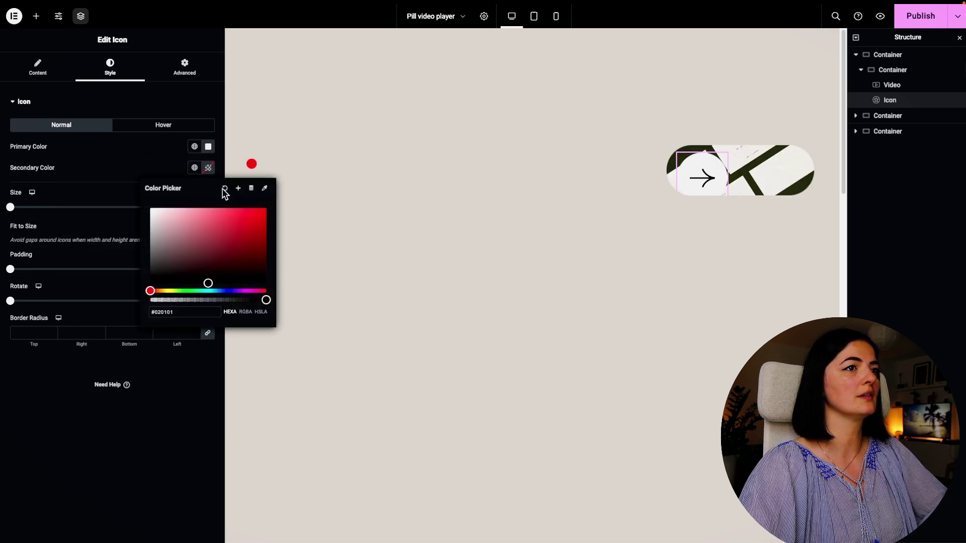
click(166, 418)
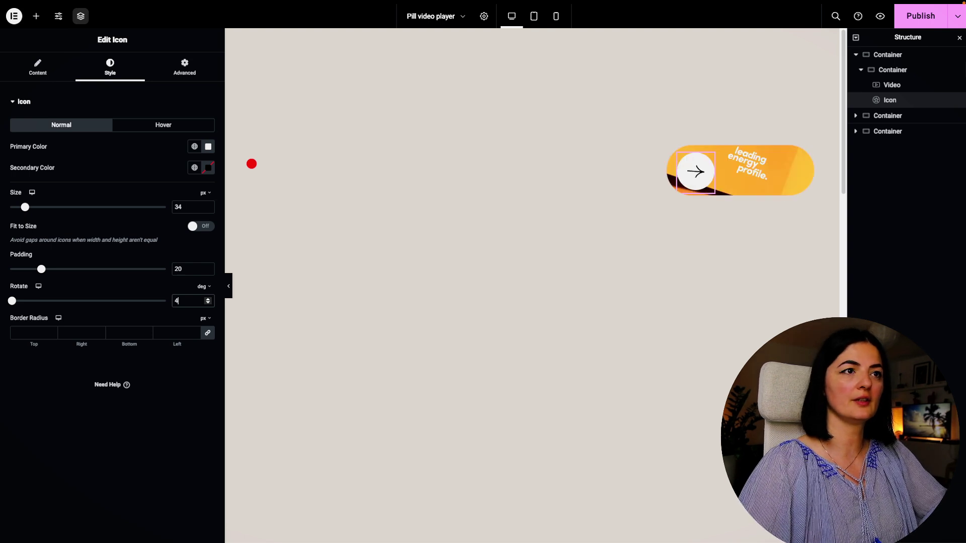
text(5)
click(194, 206)
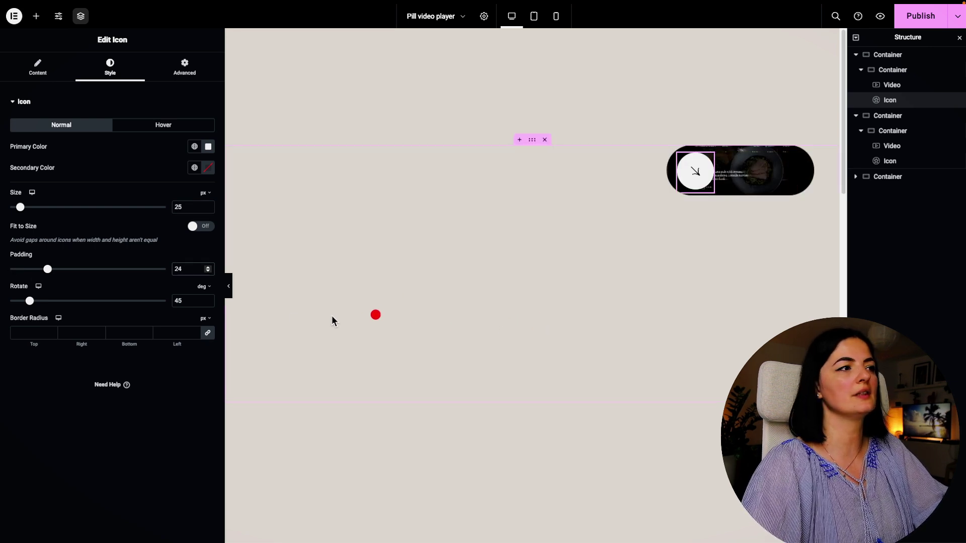
Step: Publish the page changes and check the pill video in the live preview
click(232, 287)
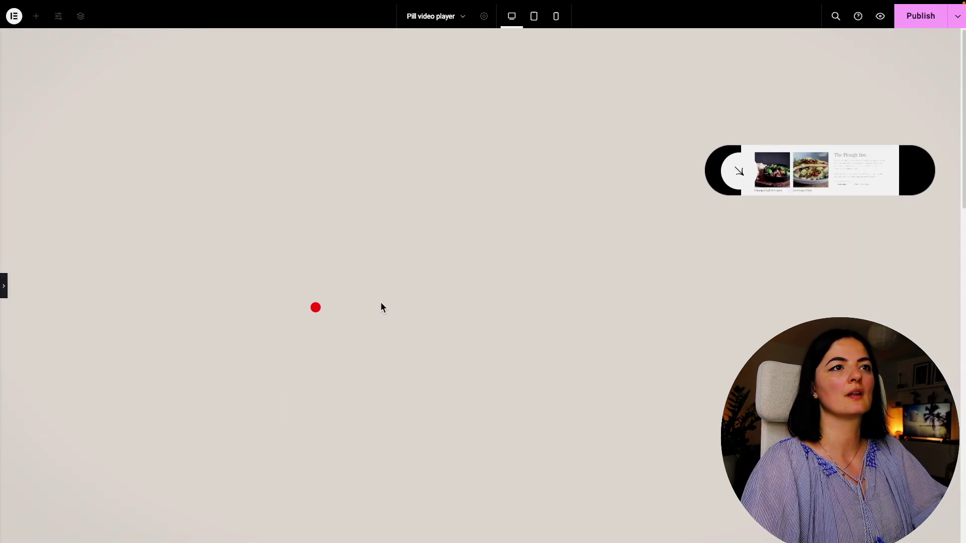
click(3, 286)
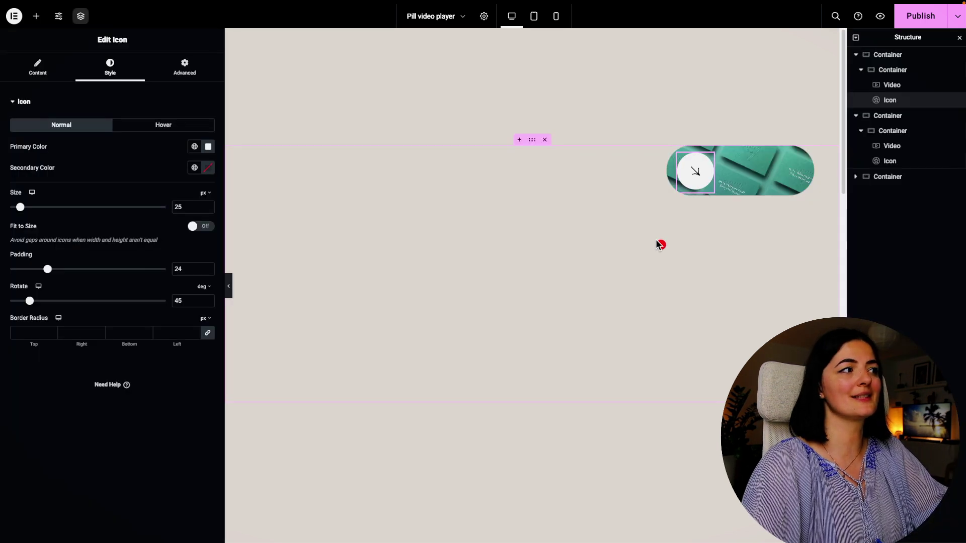
click(929, 21)
click(881, 22)
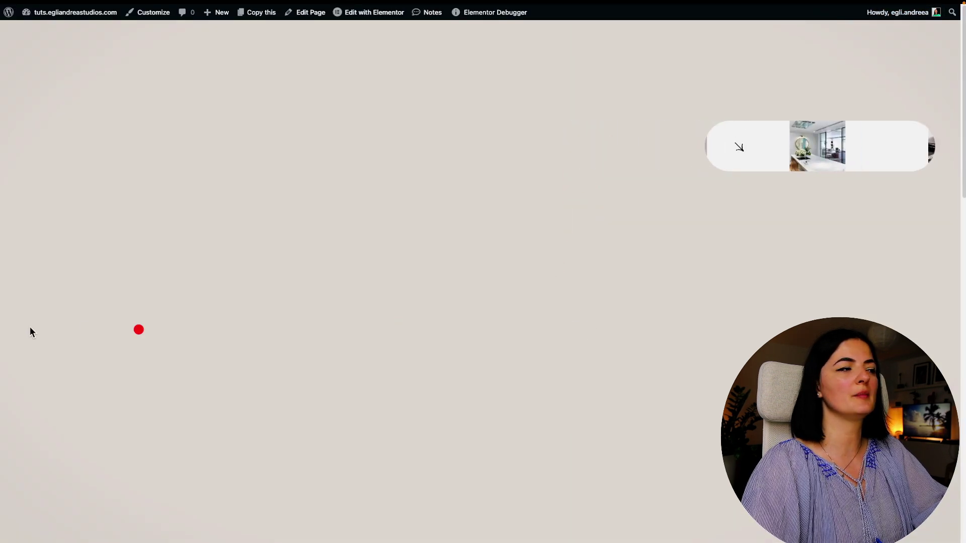
mouse_move(1, 395)
click(41, 371)
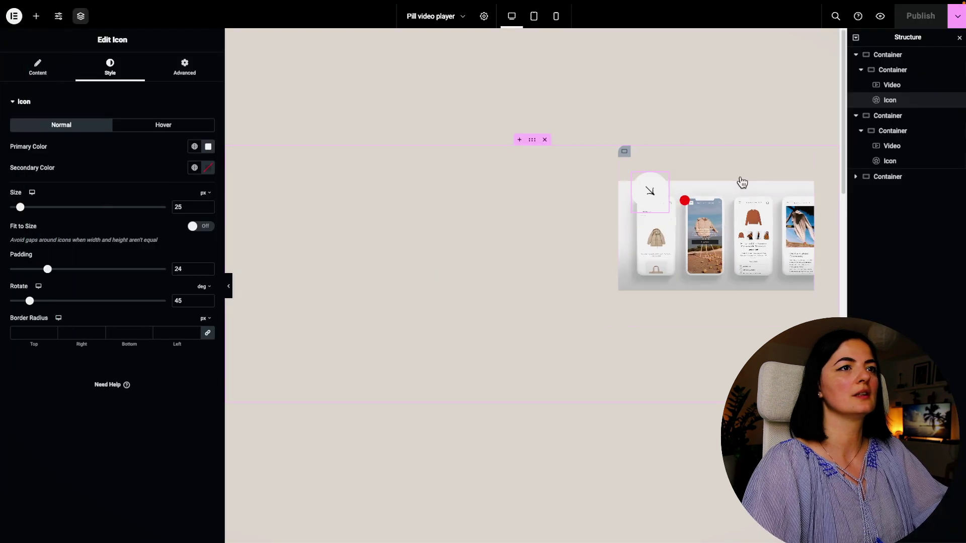
Step: Set the icon's horizontal position offset to 3% and preview the result on the canvas
click(184, 67)
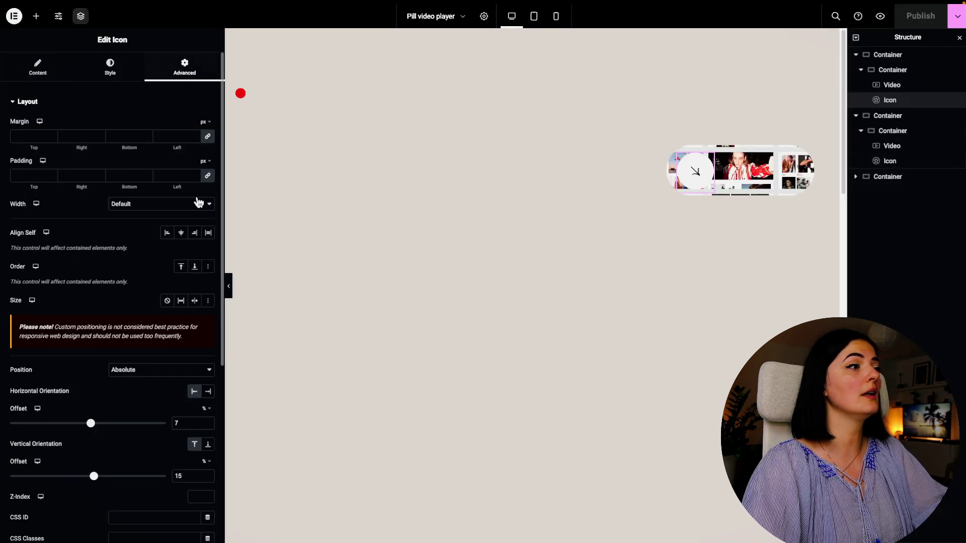
scroll(138, 417, down, 1)
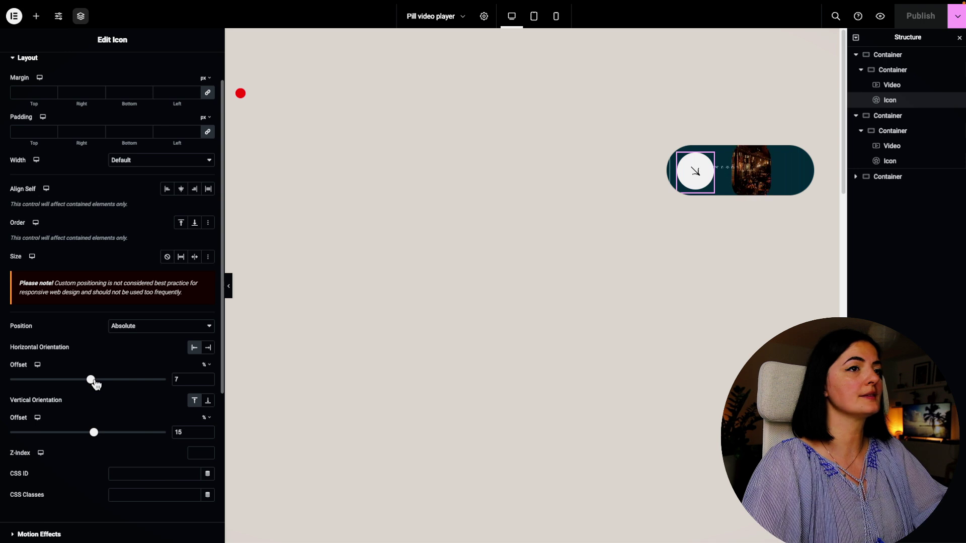
drag(91, 380, 95, 380)
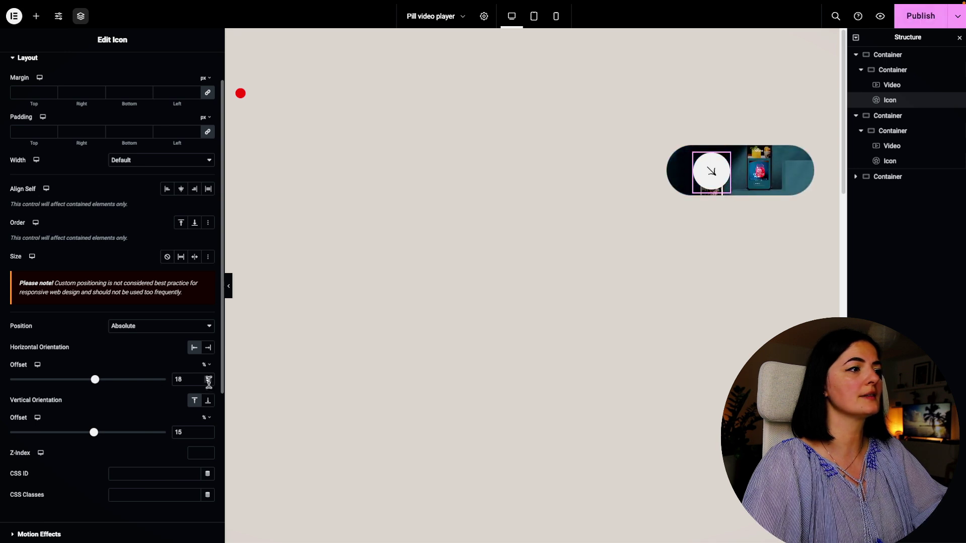
key(BackSpace)
key(BackSpace)
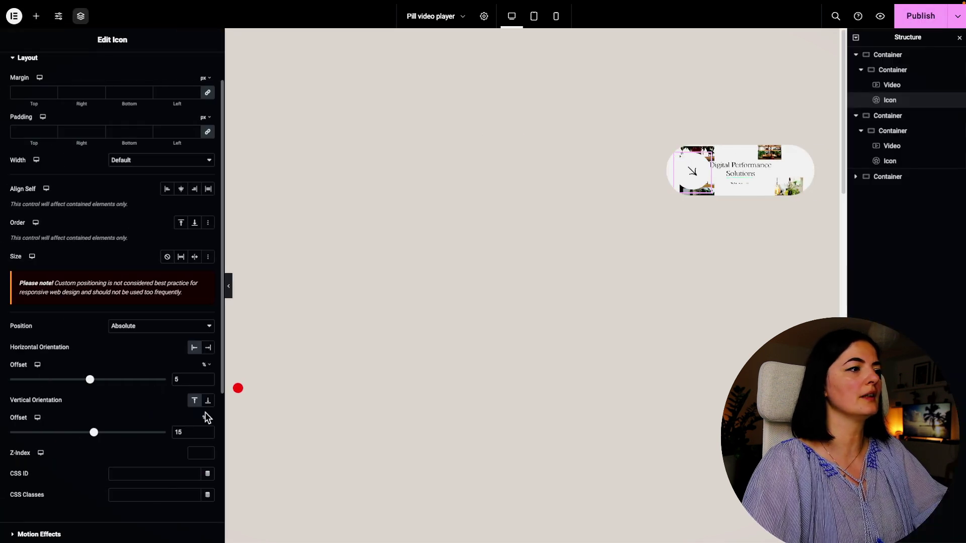
text(3)
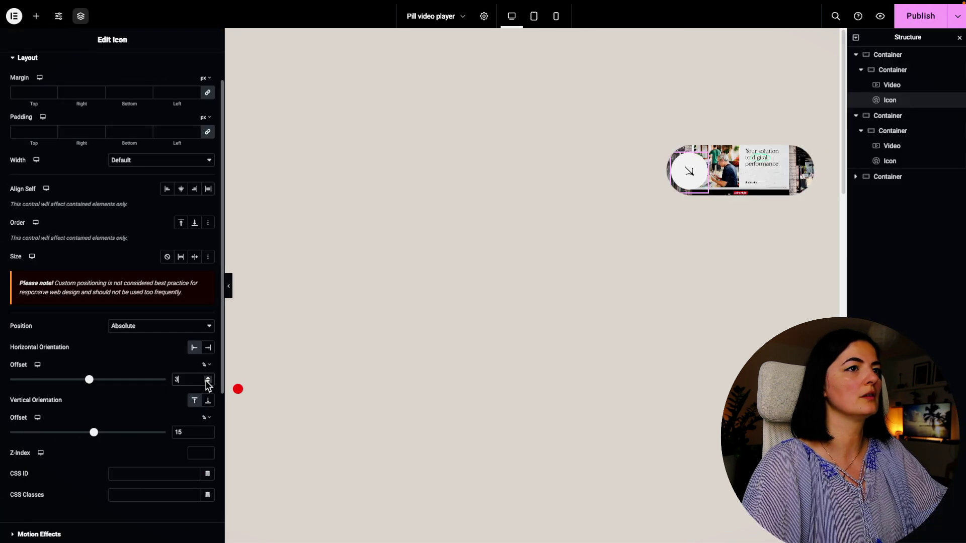
key(ctrl+p)
mouse_move(704, 192)
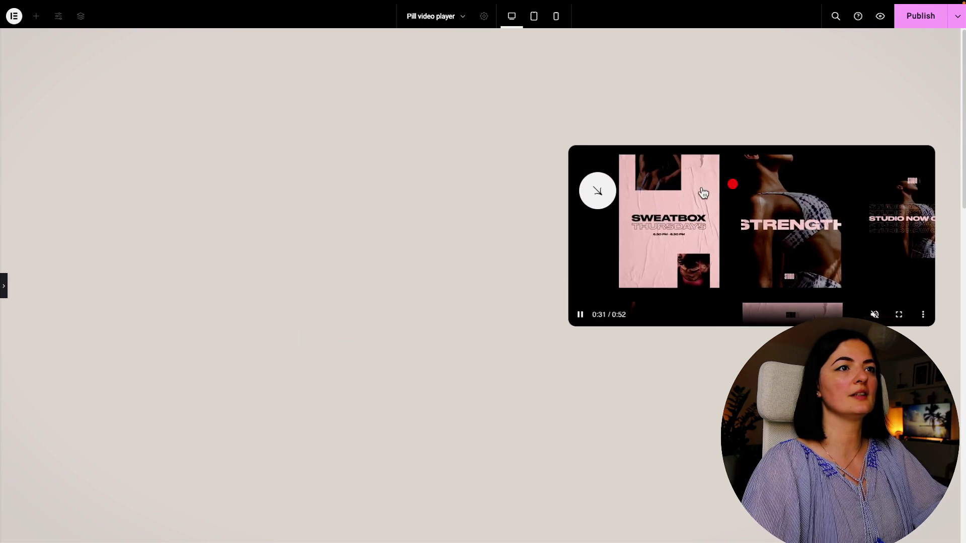
click(4, 286)
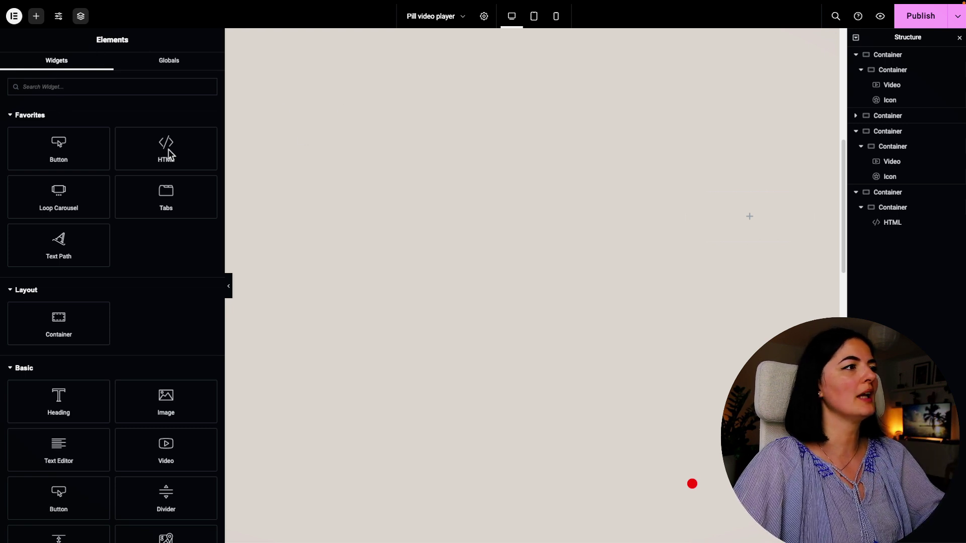
Step: Add an HTML widget containing the pasted <video class="yo" muted loop autoplay controls> tag
drag(164, 143, 752, 215)
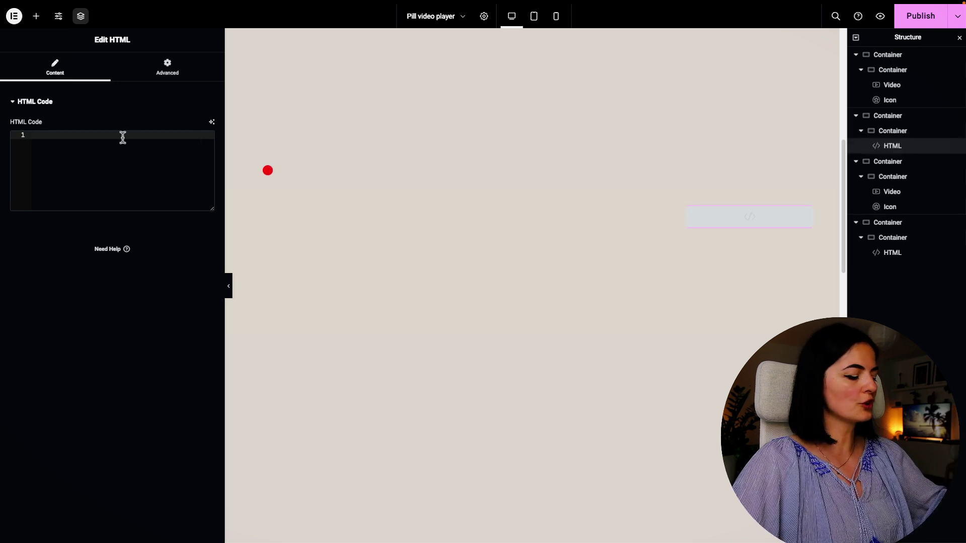
text(<video class="yo" muted loop autoplay controls src="https://madebyshape.co.uk/uploads/videos/shape-showreel-2022_FINAL-compressed.mp4" type="video/mp4">  </video>)
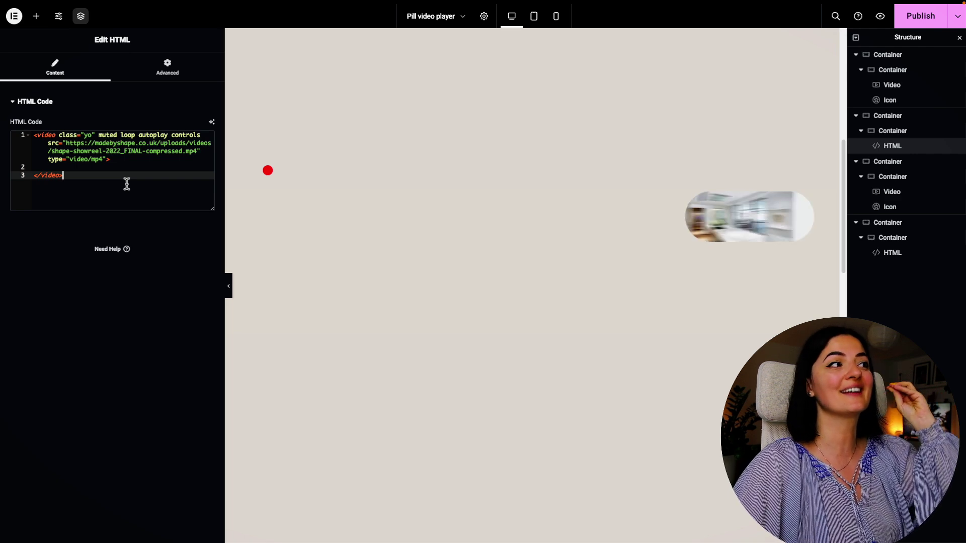
click(95, 135)
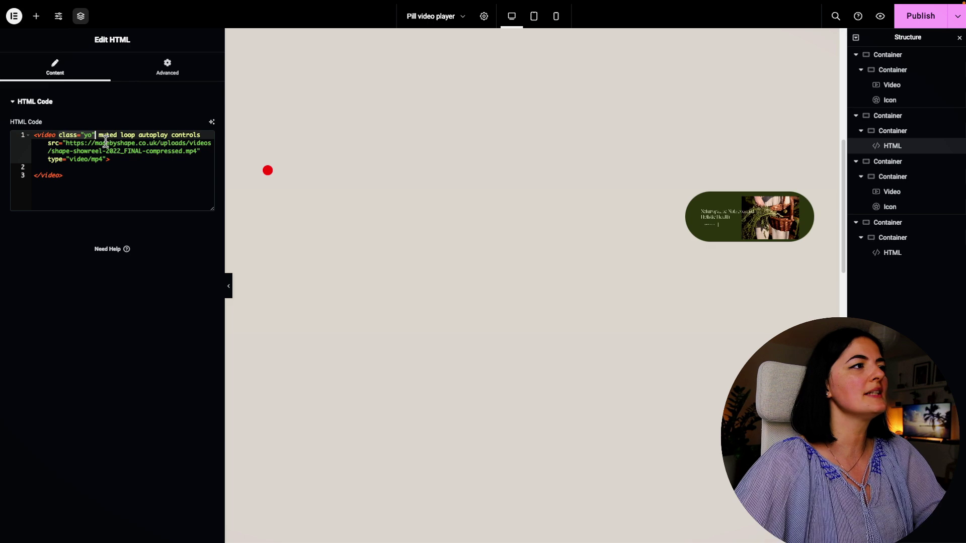
drag(98, 136, 206, 141)
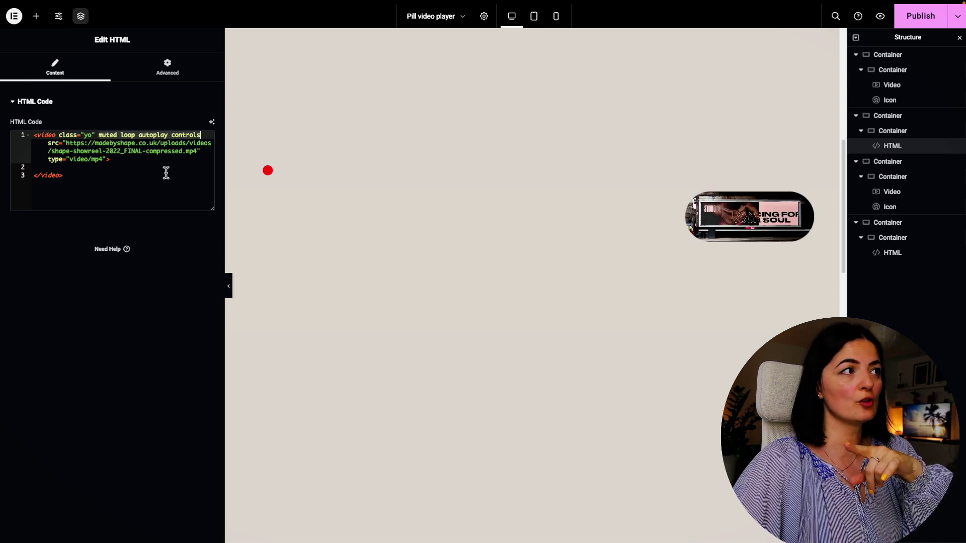
click(206, 135)
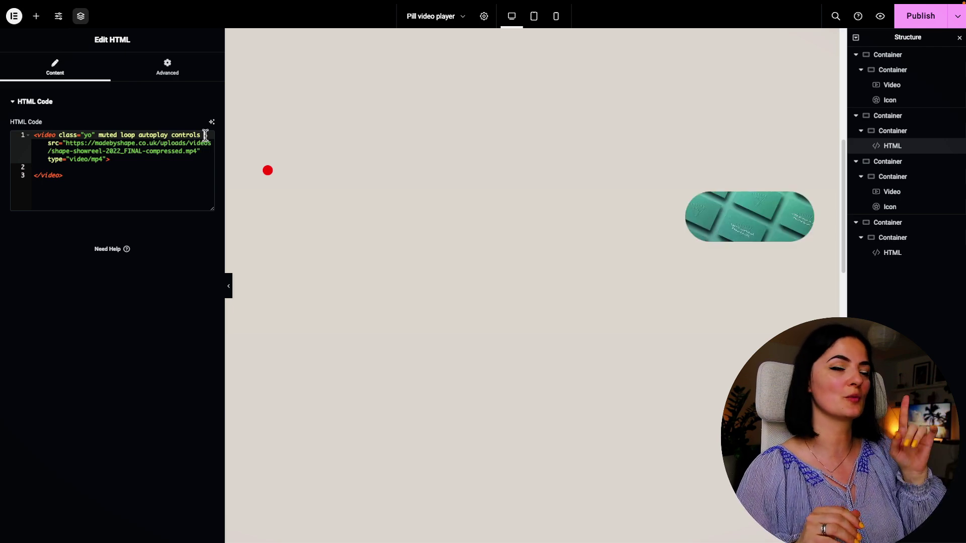
Step: Save and preview the page, scrolling the live site to check both pill videos
mouse_move(696, 216)
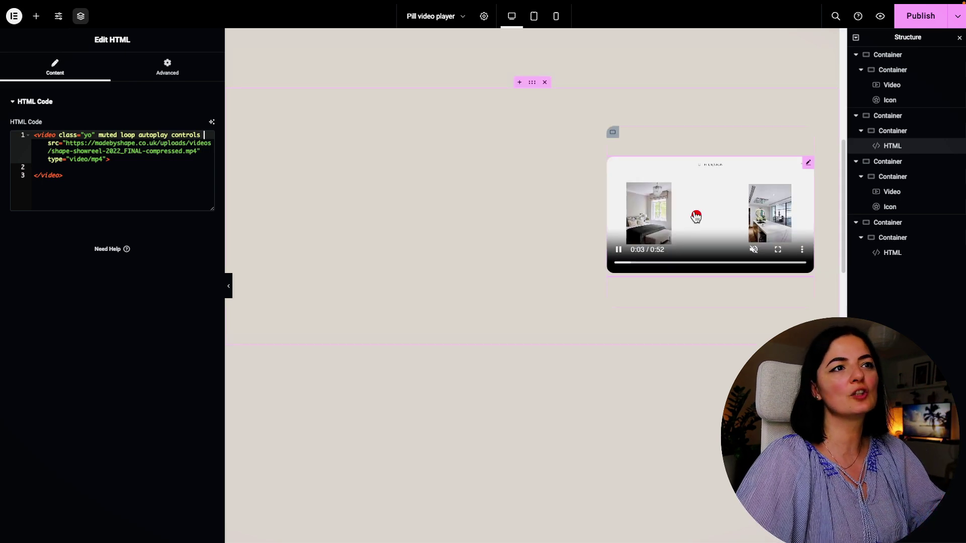
scroll(654, 221, up, 2)
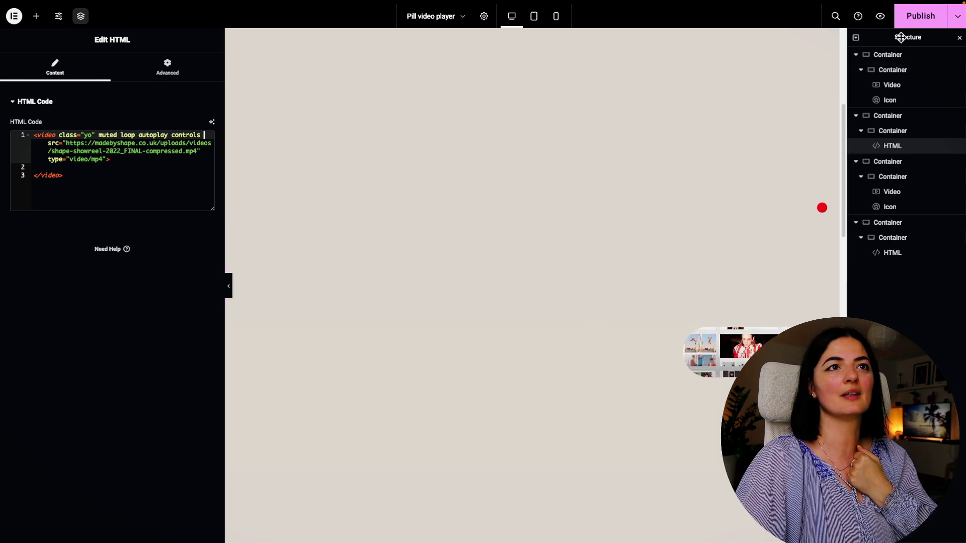
click(882, 17)
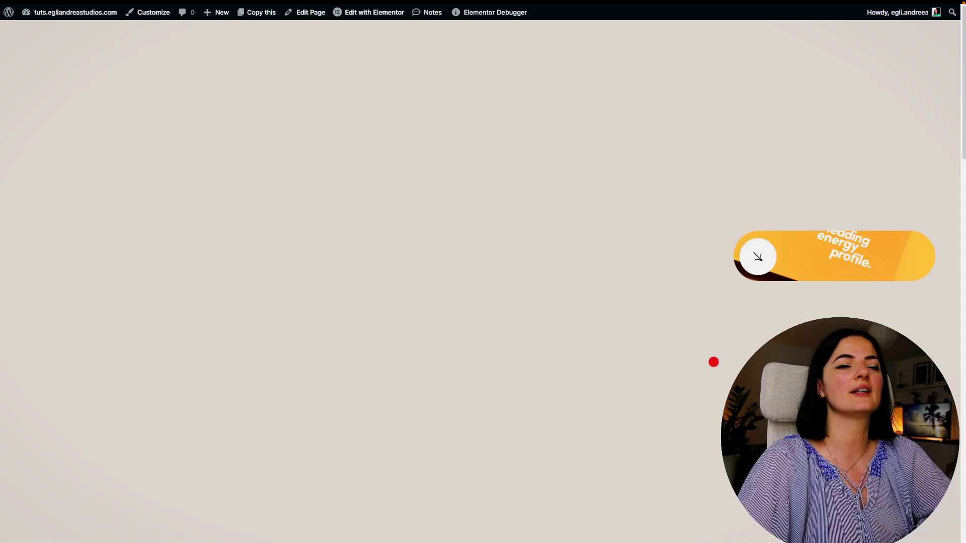
scroll(809, 261, down, 2)
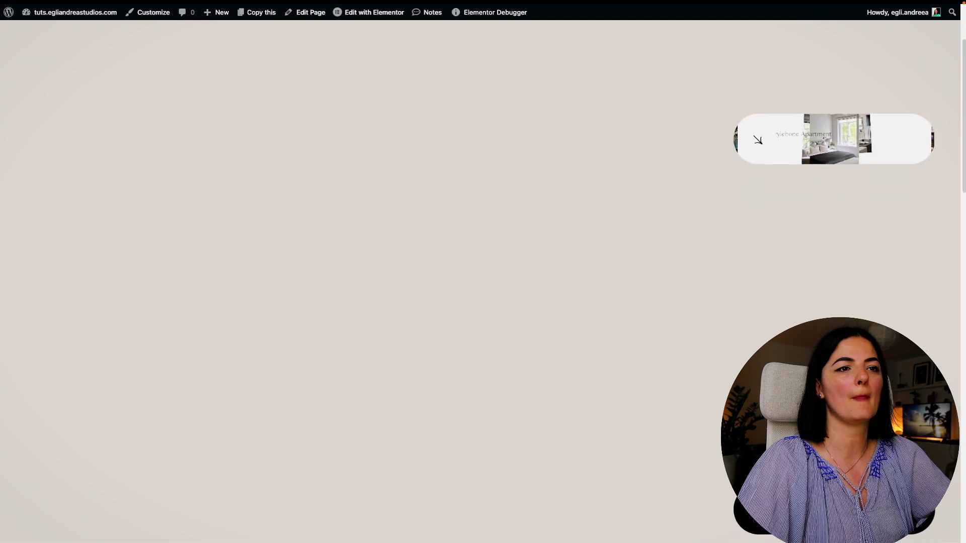
scroll(483, 272, down, 3)
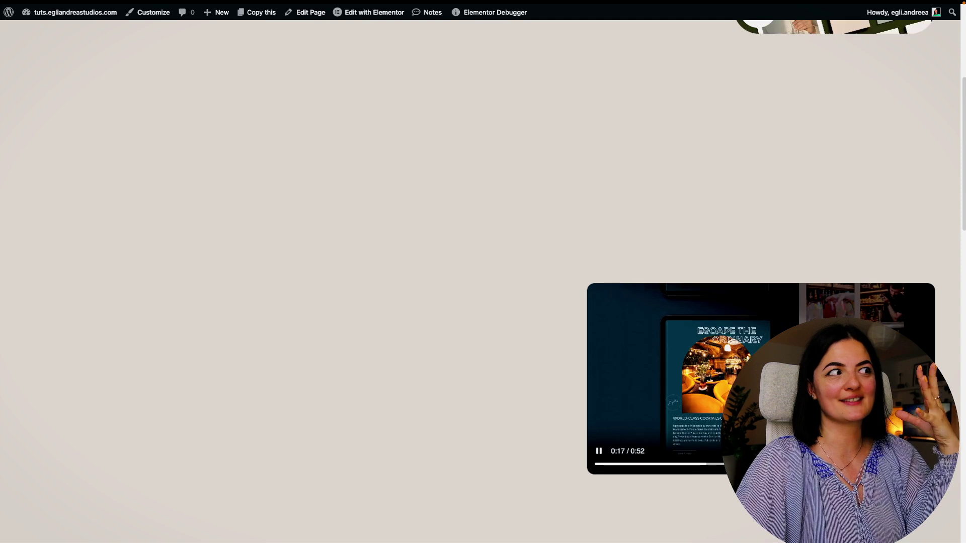
click(53, 352)
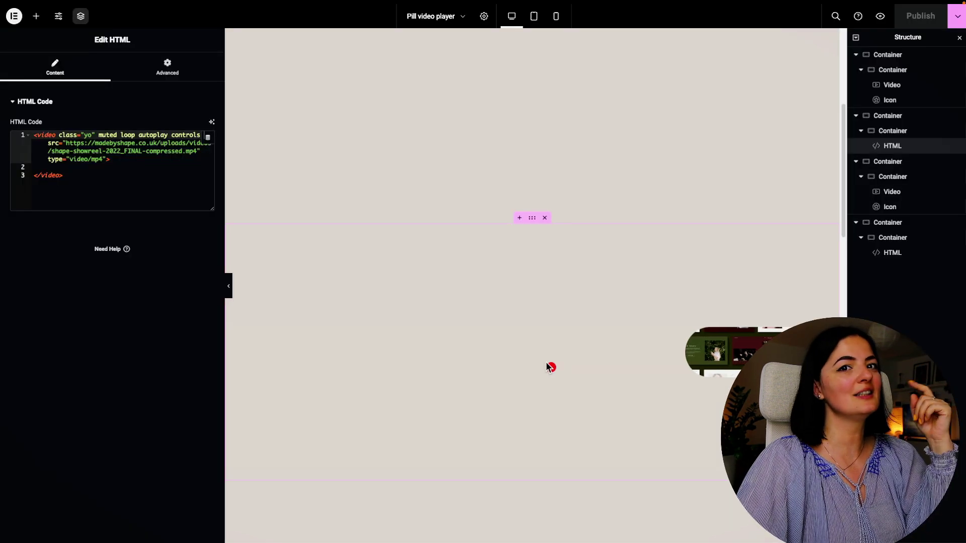